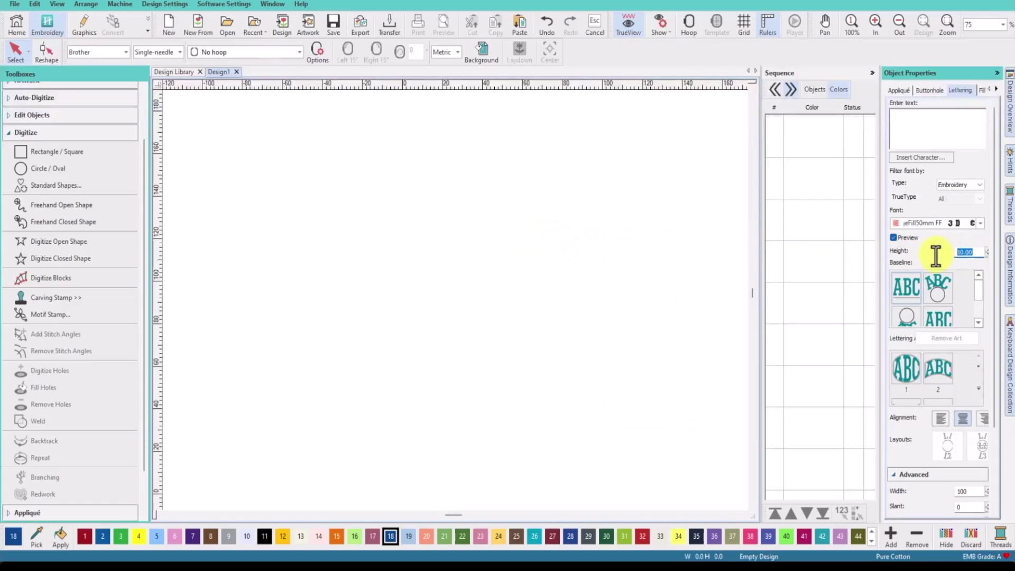
# Create the lettering 2024 on the empty design with a letter height of 90 mm
pyautogui.write('90')
pyautogui.click(909, 127)
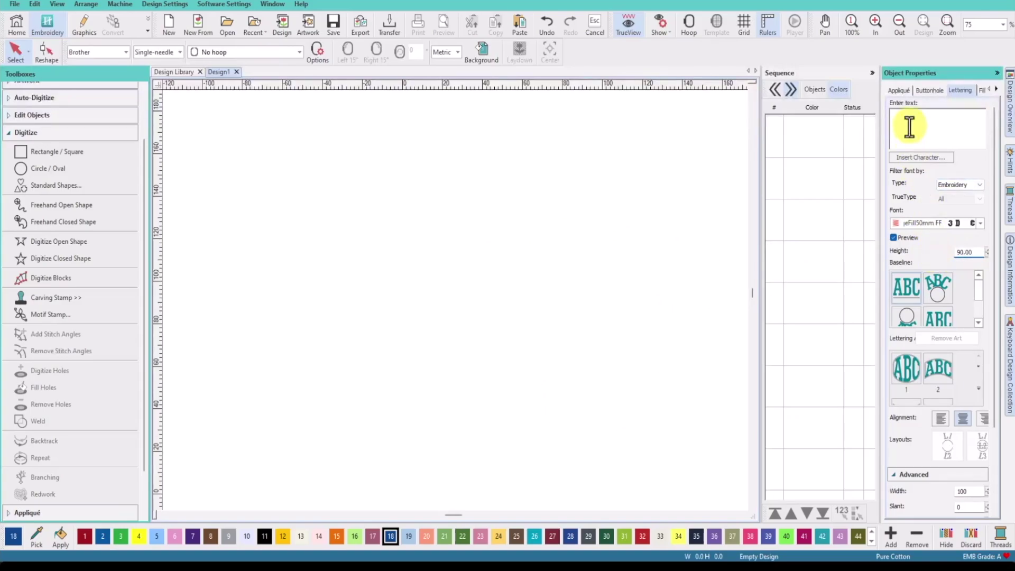
pyautogui.write('2024')
pyautogui.press('Return')
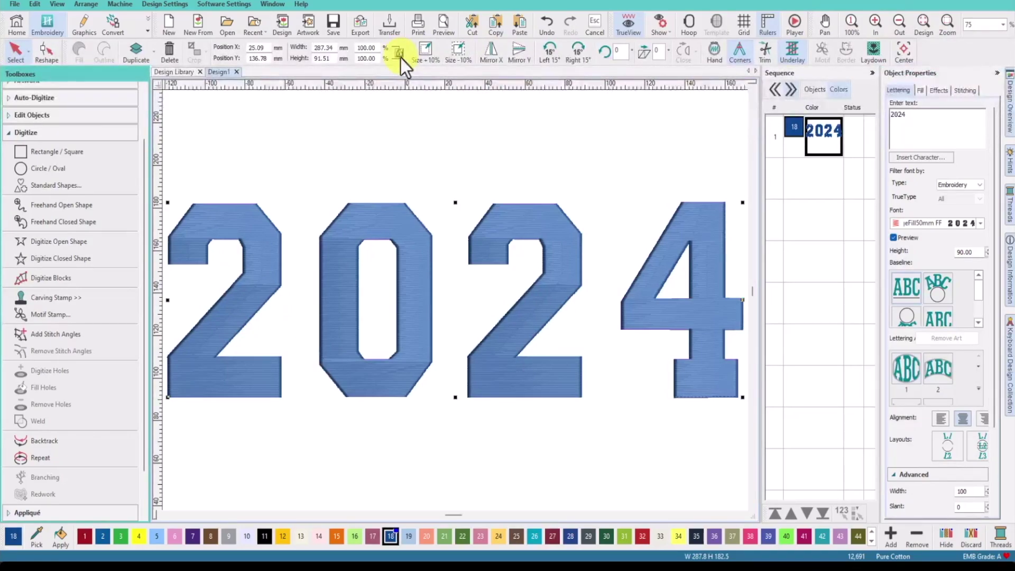
# Resize the 2024 lettering to 100 mm high and 170 mm wide
pyautogui.click(317, 59)
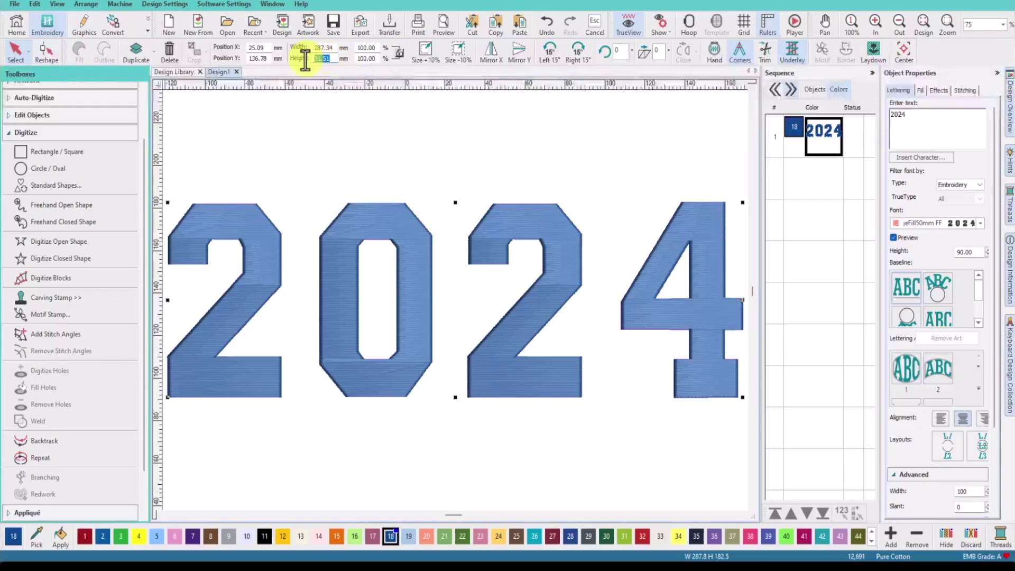
pyautogui.write('100')
pyautogui.press('Return')
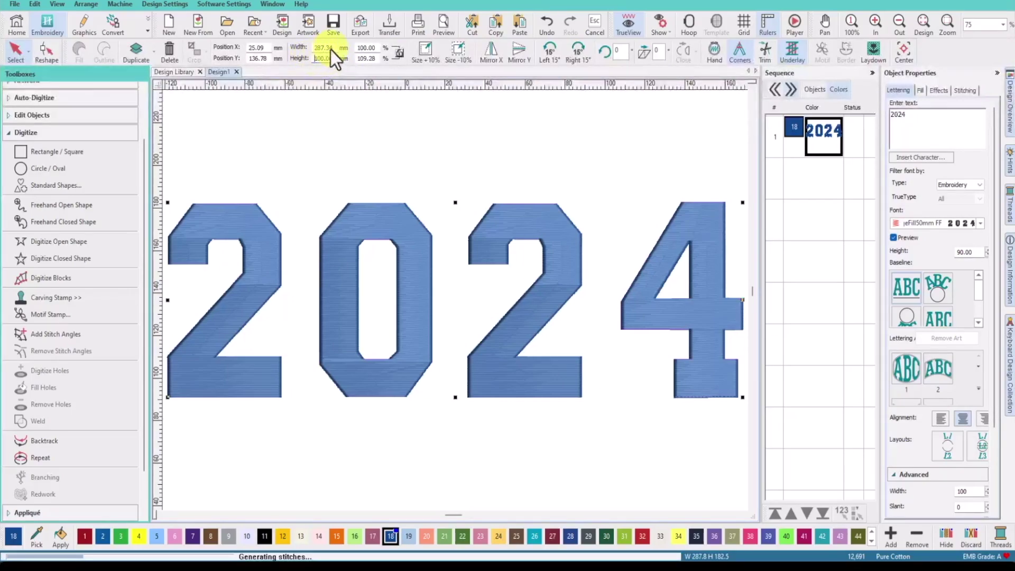
pyautogui.click(332, 49)
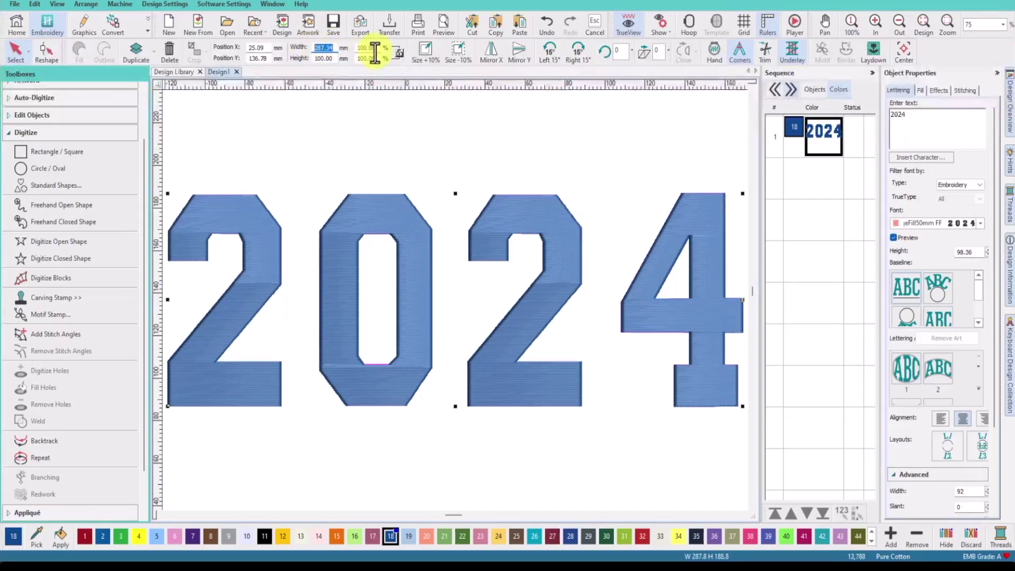
pyautogui.write('170')
pyautogui.press('Return')
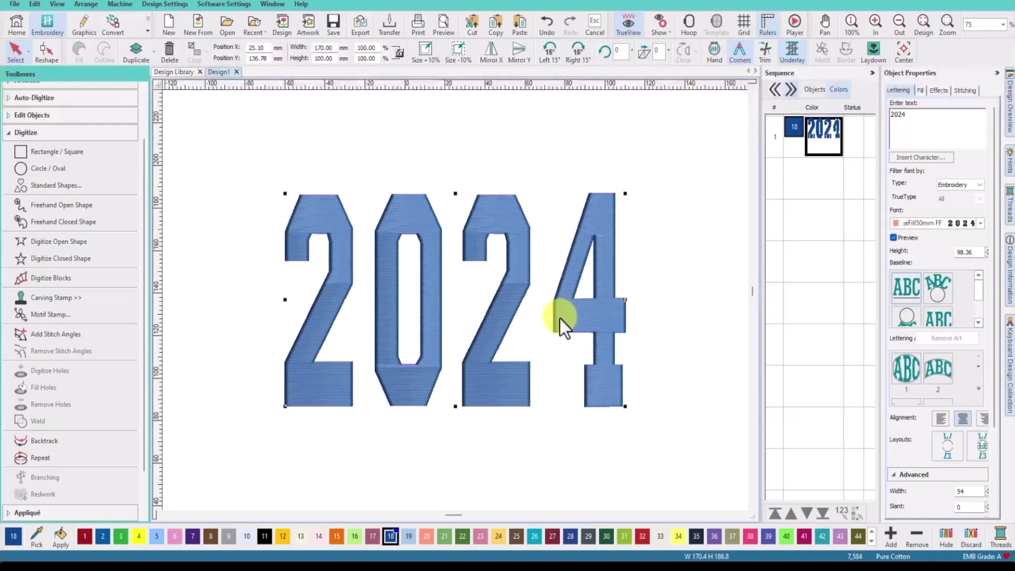
# Change the 2024 lettering's fill to Tatami and break the lettering apart into individual digit objects
pyautogui.click(920, 90)
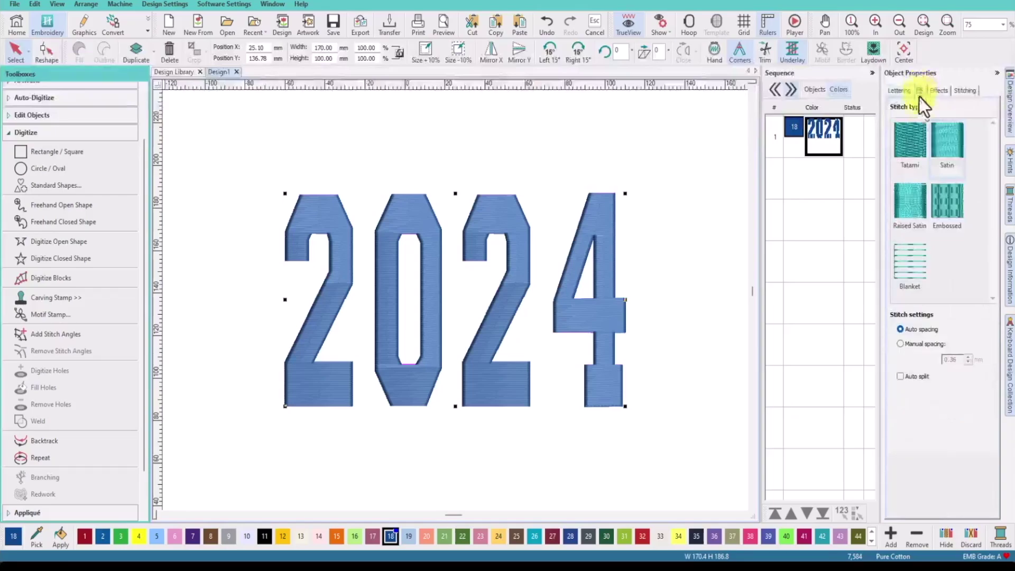
pyautogui.click(915, 129)
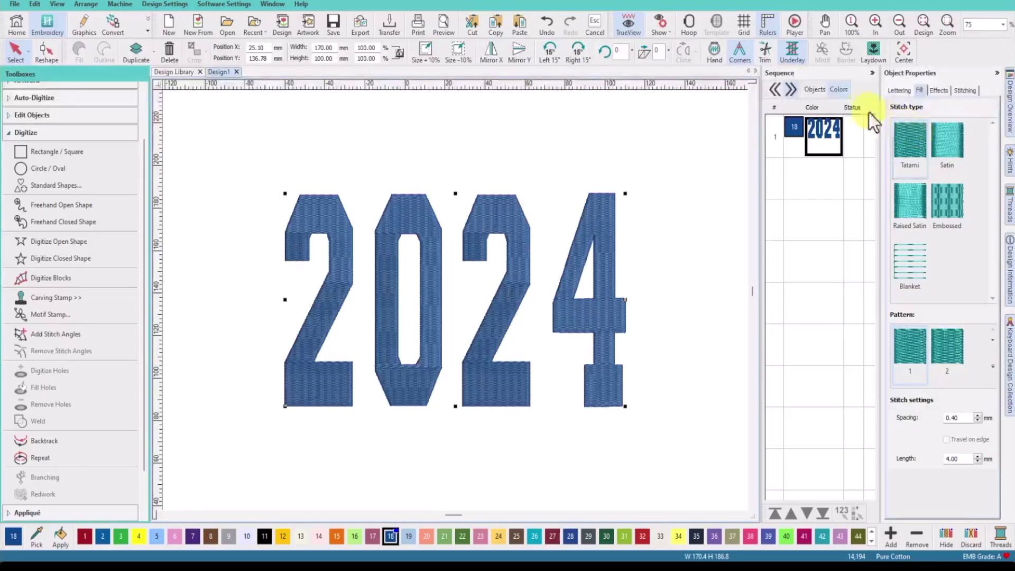
pyautogui.click(813, 91)
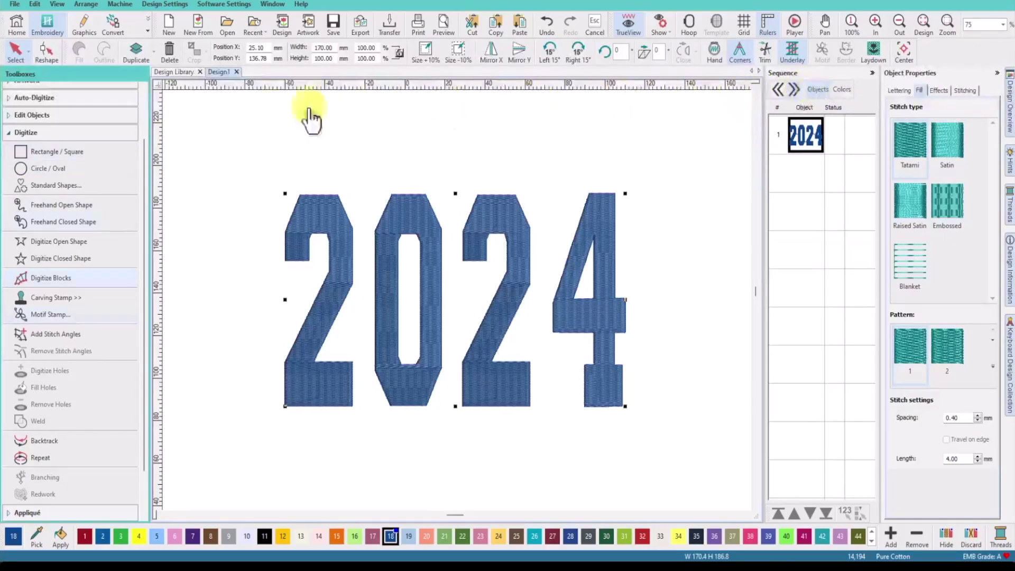
pyautogui.click(68, 117)
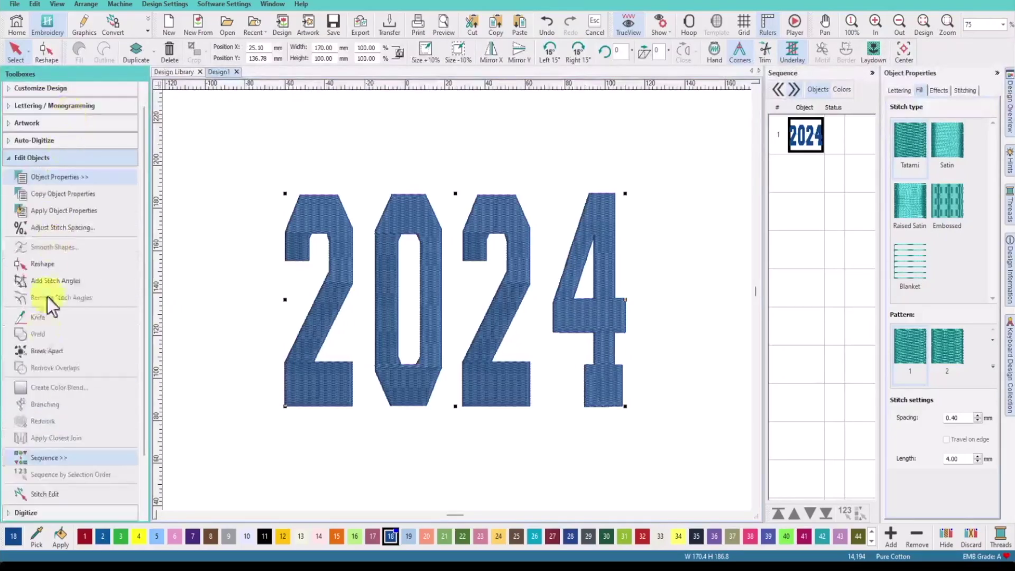
pyautogui.click(42, 351)
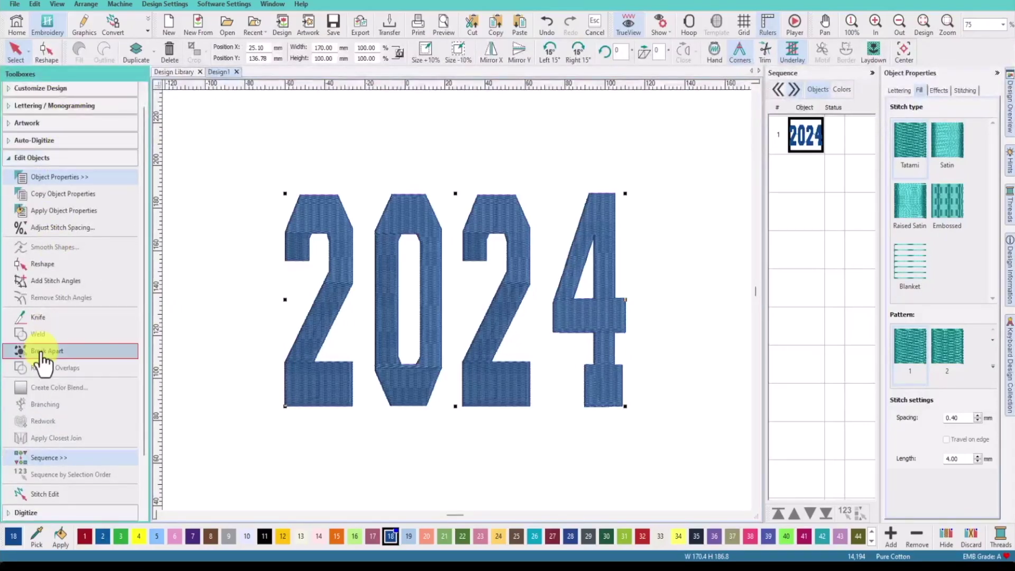
pyautogui.click(840, 91)
pyautogui.click(832, 134)
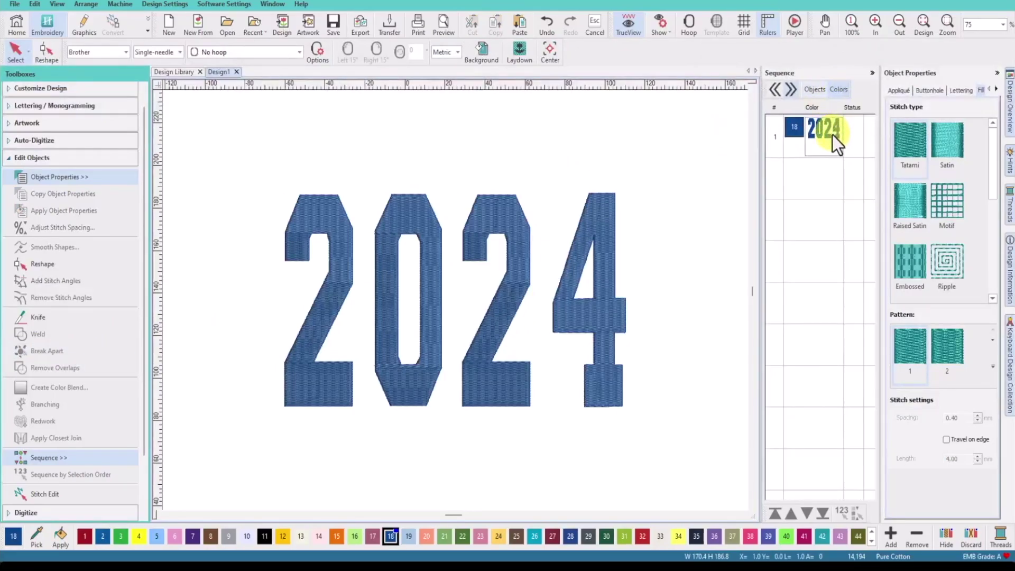
pyautogui.click(44, 353)
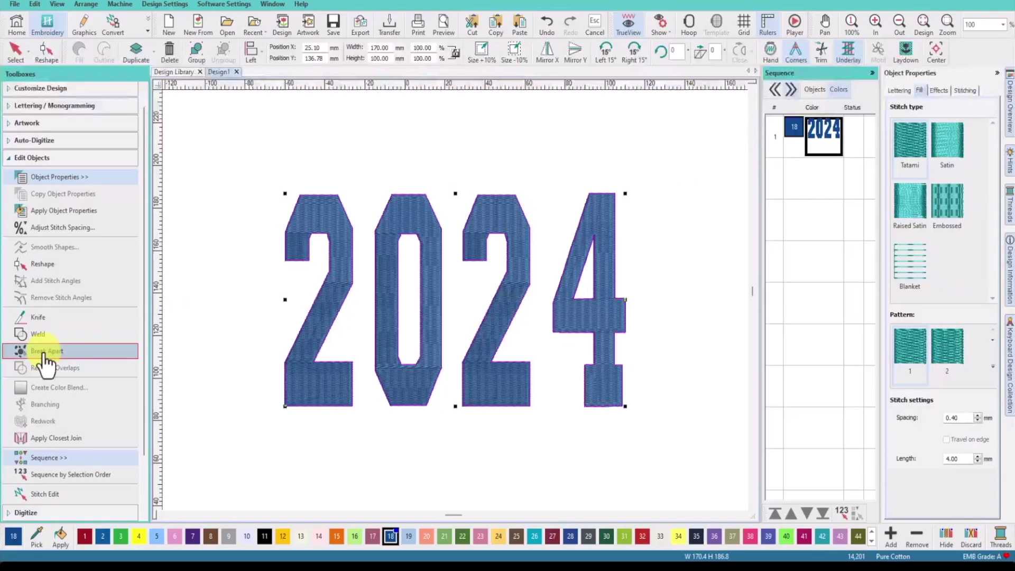
pyautogui.click(45, 352)
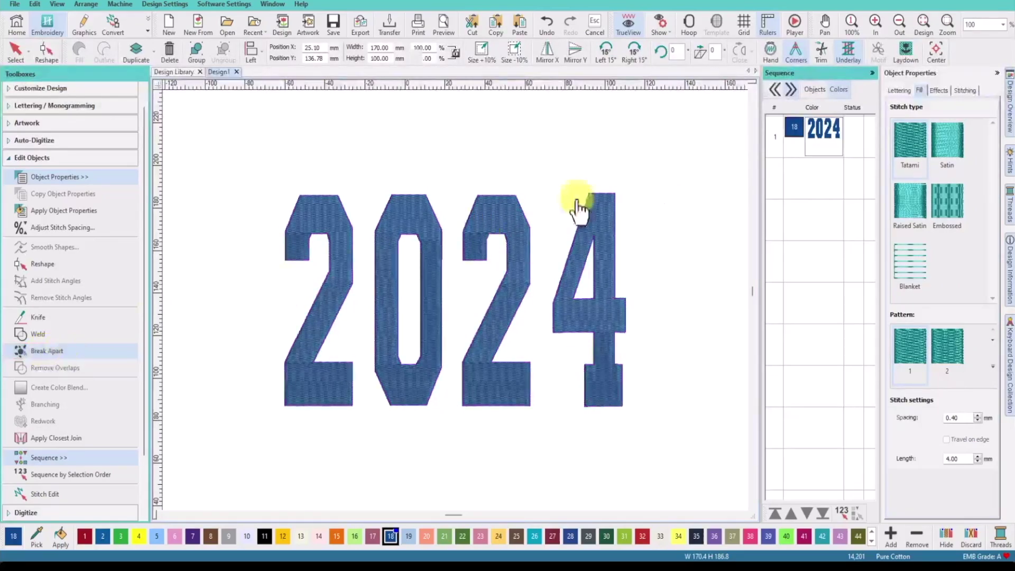
# Create 3 mm Satin offset outlines around all four digits, without object outlines, including holes and using the second corner style
pyautogui.click(818, 133)
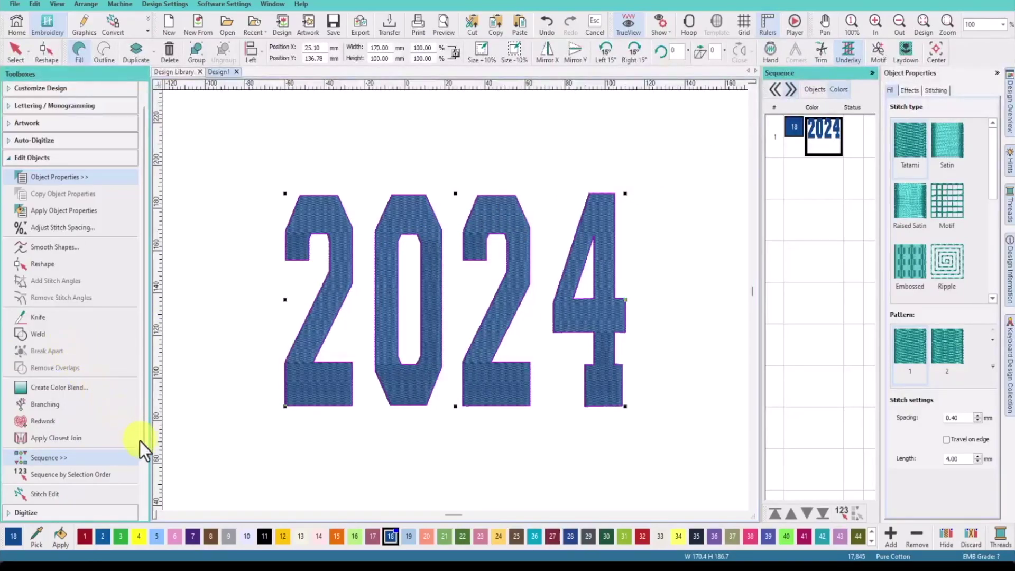
pyautogui.scroll(-2, 148, 471)
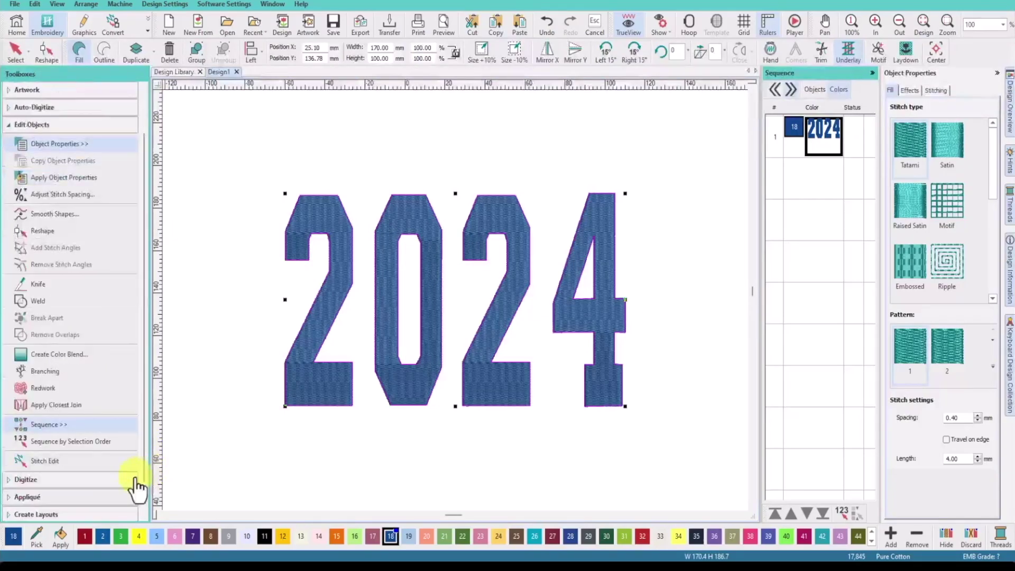
pyautogui.click(56, 515)
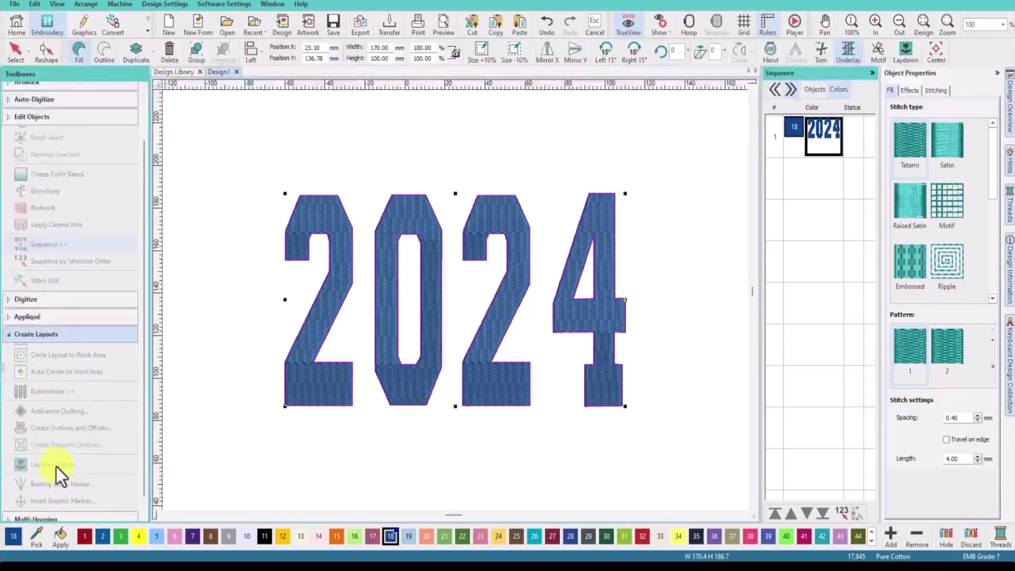
pyautogui.click(56, 421)
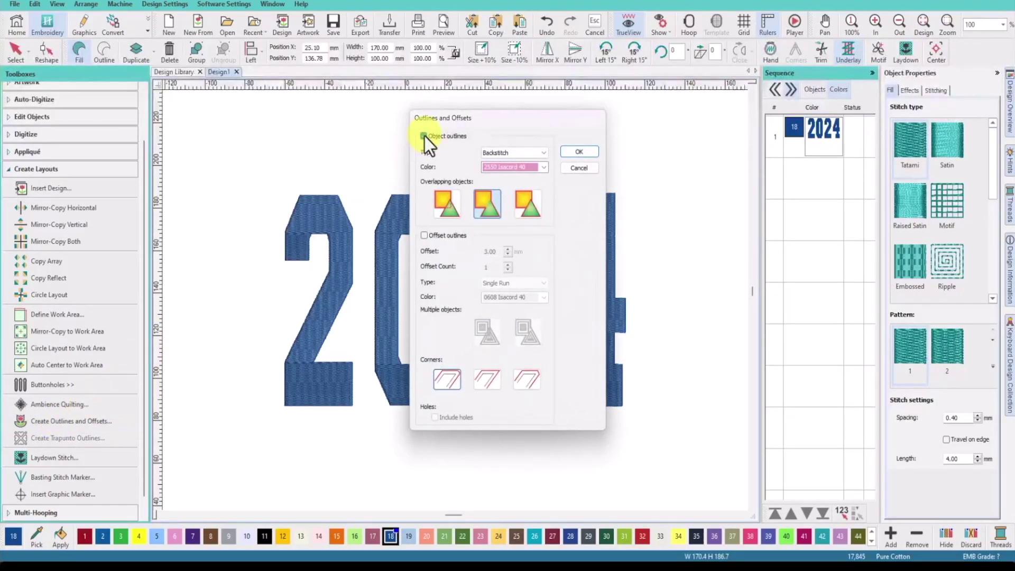
pyautogui.click(424, 137)
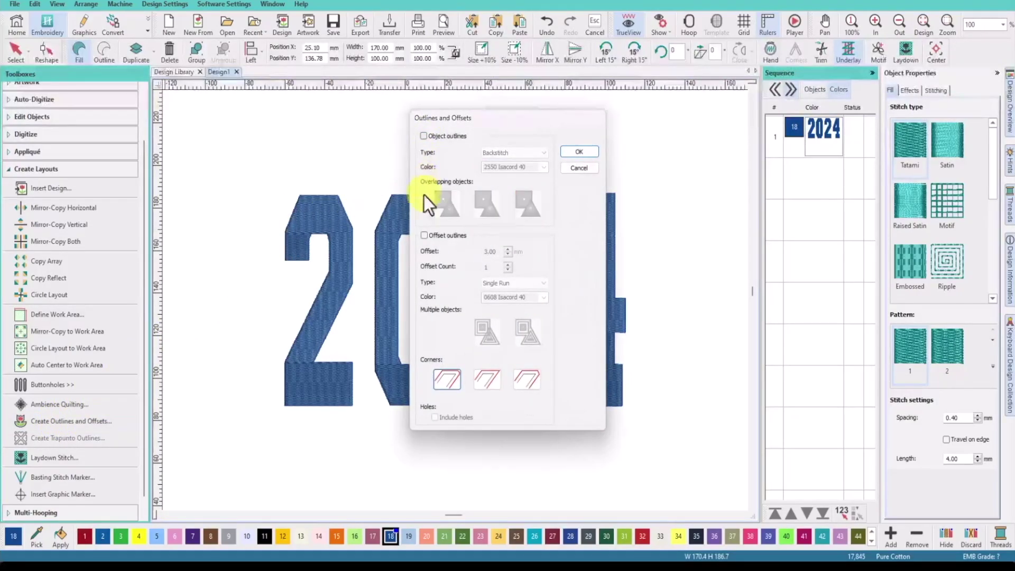
pyautogui.click(424, 235)
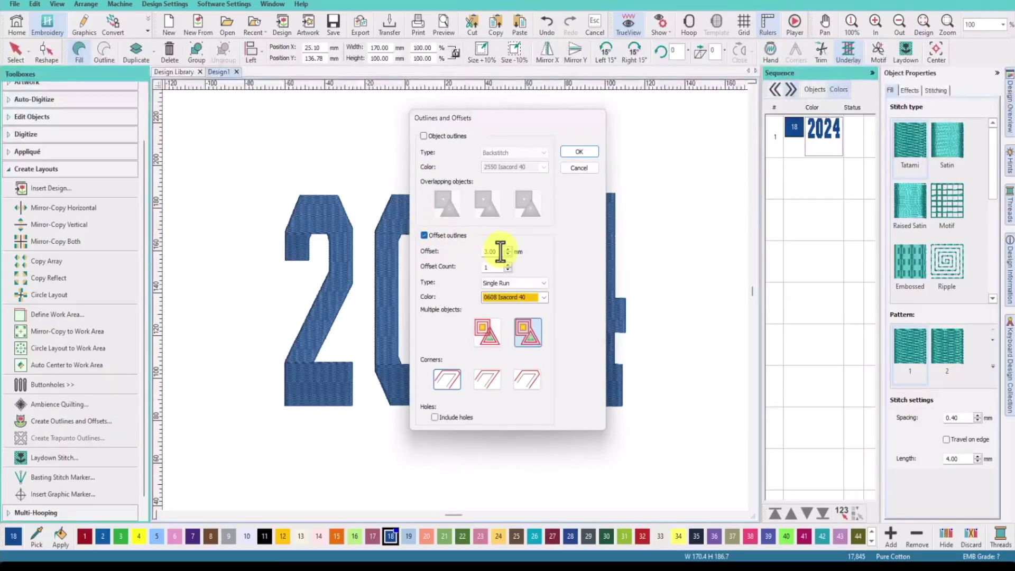
pyautogui.click(543, 283)
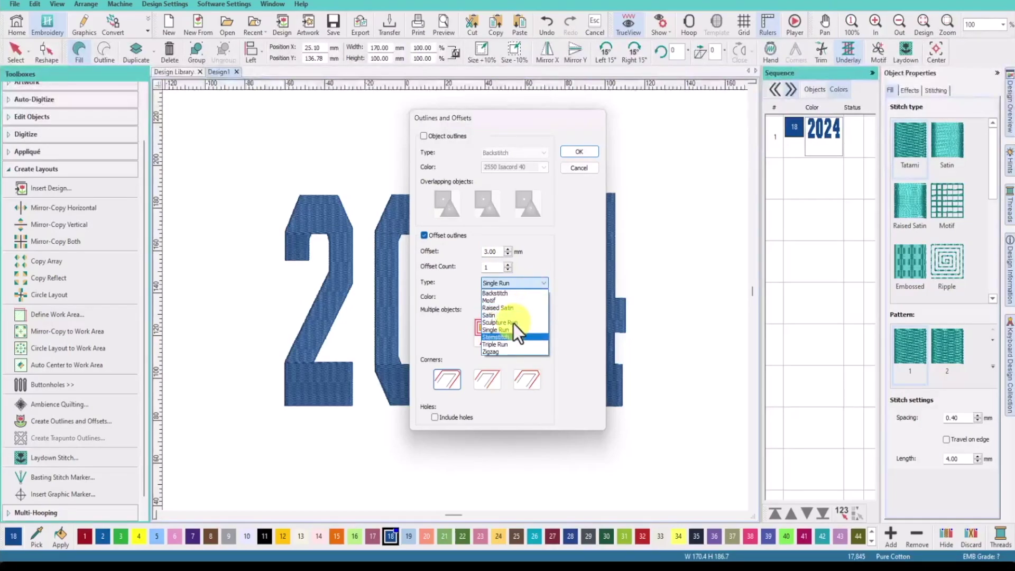
pyautogui.click(507, 316)
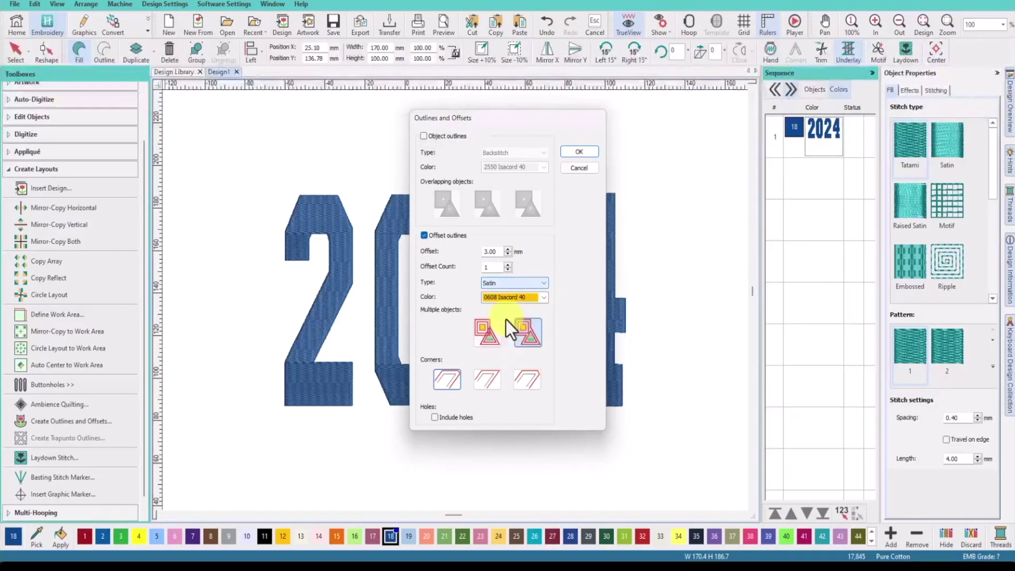
pyautogui.click(457, 385)
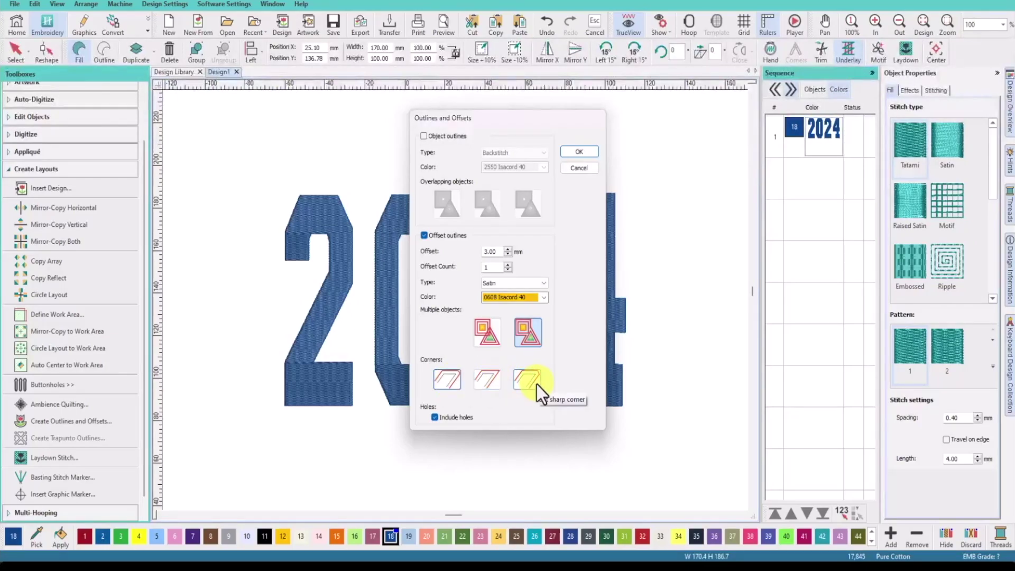
pyautogui.click(494, 380)
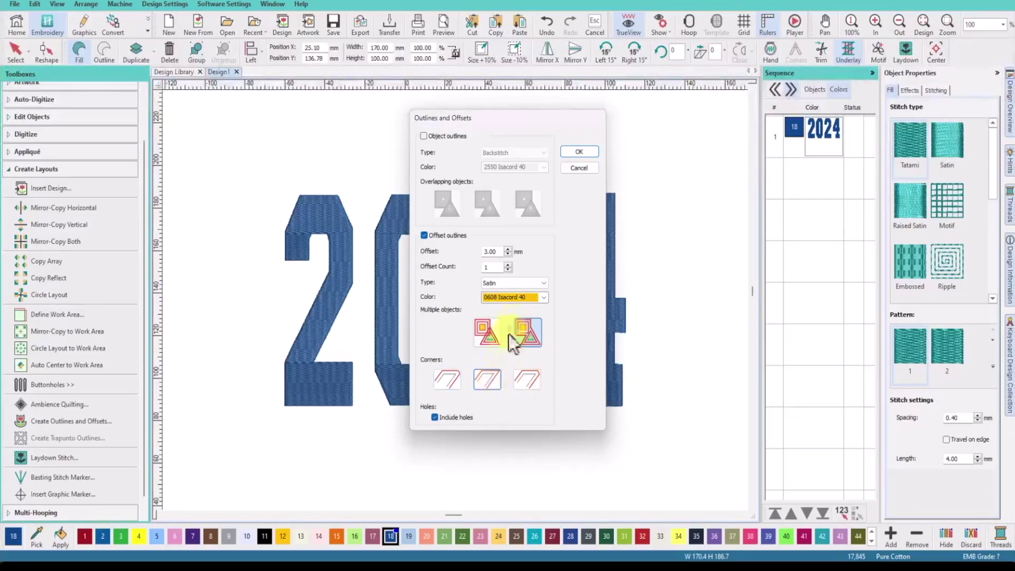
pyautogui.click(569, 150)
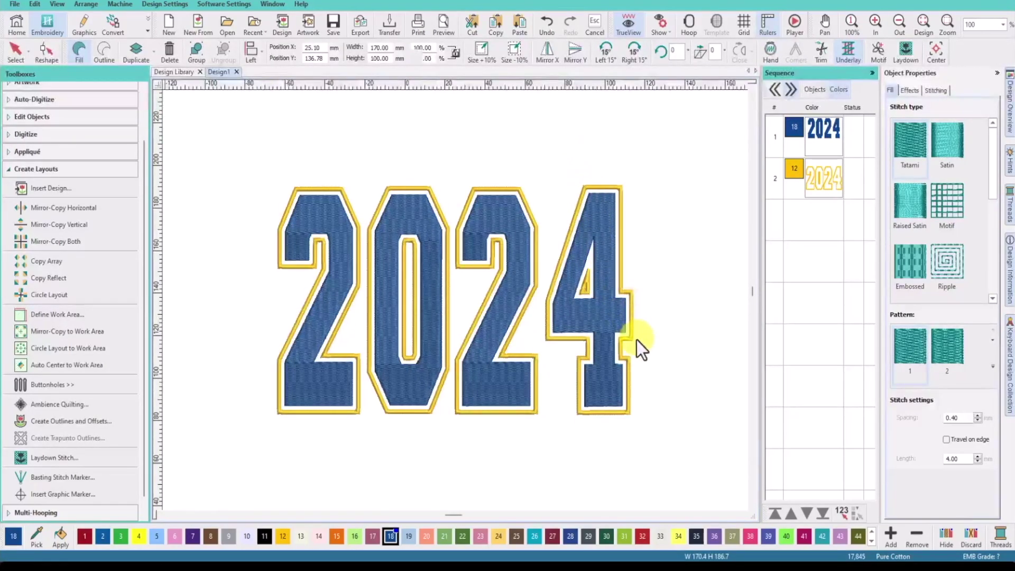
# Nudge the digit 4 together with its outlines about 2.4 mm left, closer to the neighbouring 2
pyautogui.click(642, 408)
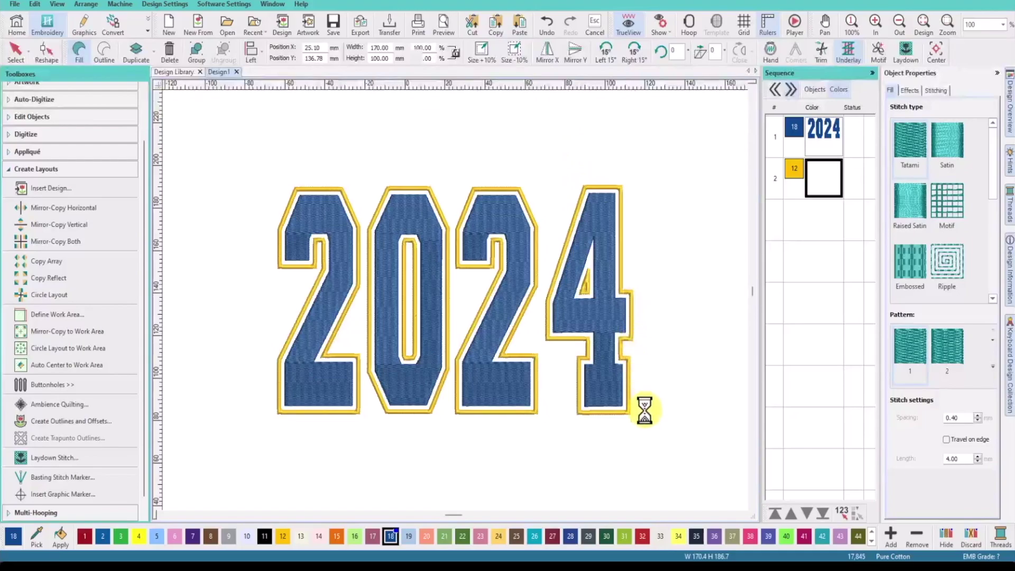
pyautogui.moveTo(649, 449); pyautogui.dragTo(543, 178)
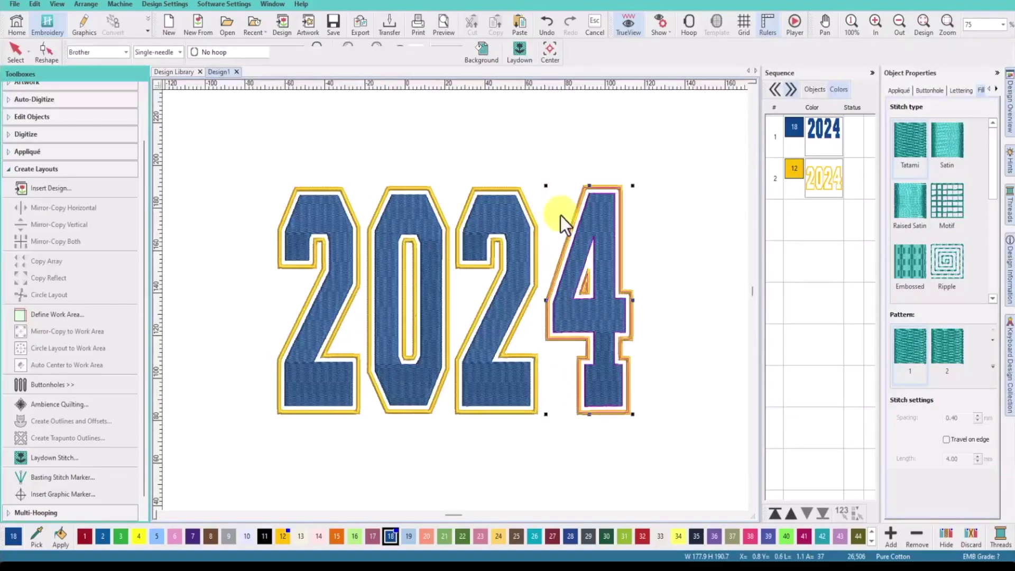
pyautogui.press('Left')
pyautogui.press('Left')
pyautogui.press('Left')
pyautogui.press('Left')
pyautogui.press('Left')
pyautogui.press('Left')
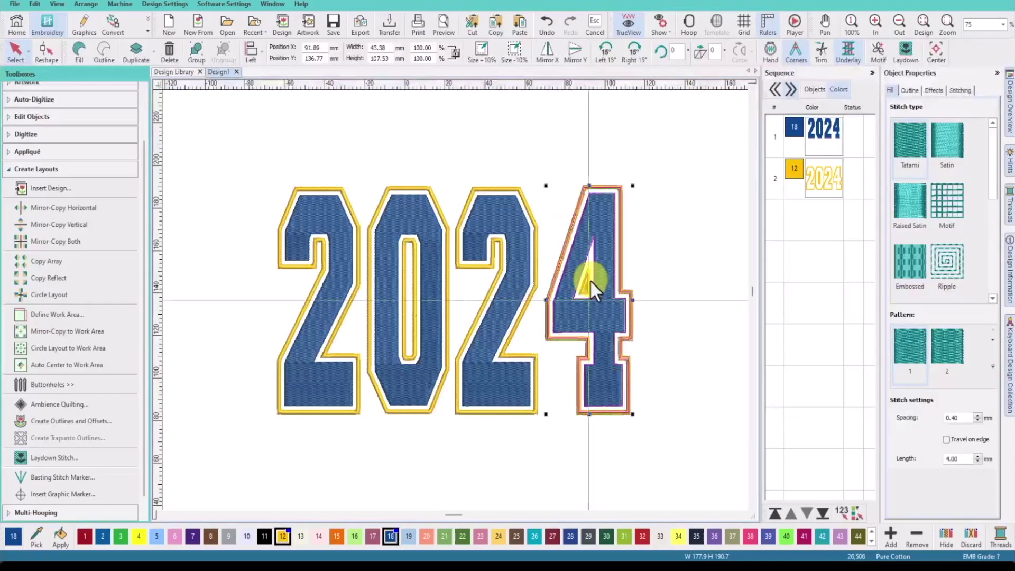
pyautogui.press('Left')
pyautogui.press('Left')
pyautogui.press('Left')
pyautogui.press('Left')
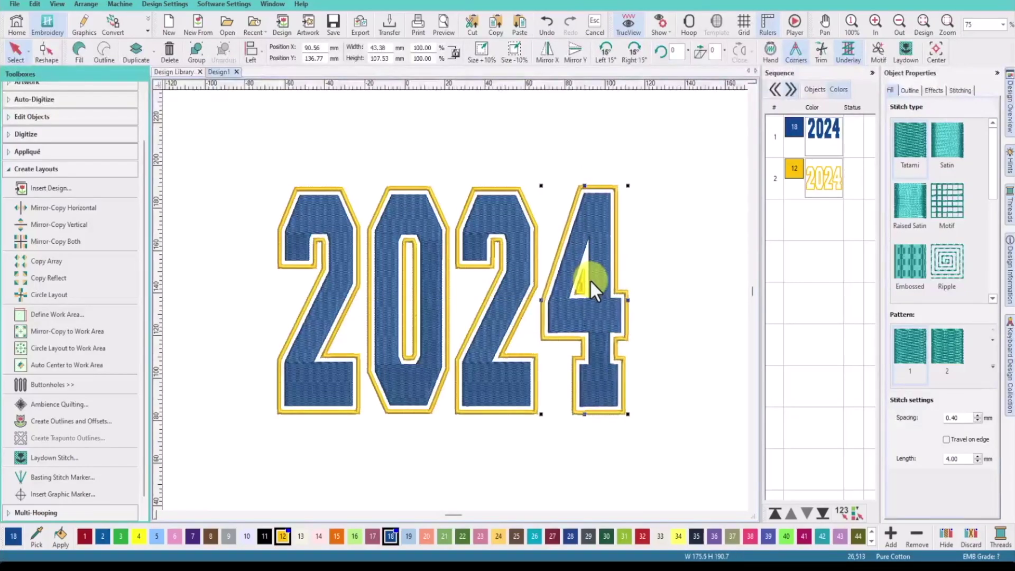
# Set the satin width of all the yellow outlines to 2.25 mm
pyautogui.click(819, 182)
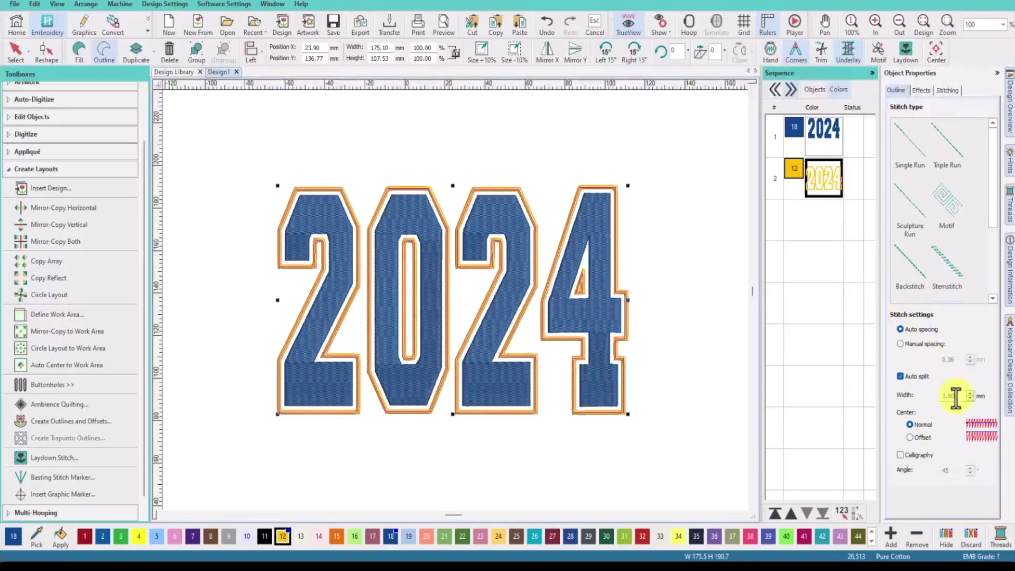
pyautogui.doubleClick(952, 395)
pyautogui.write('2.25')
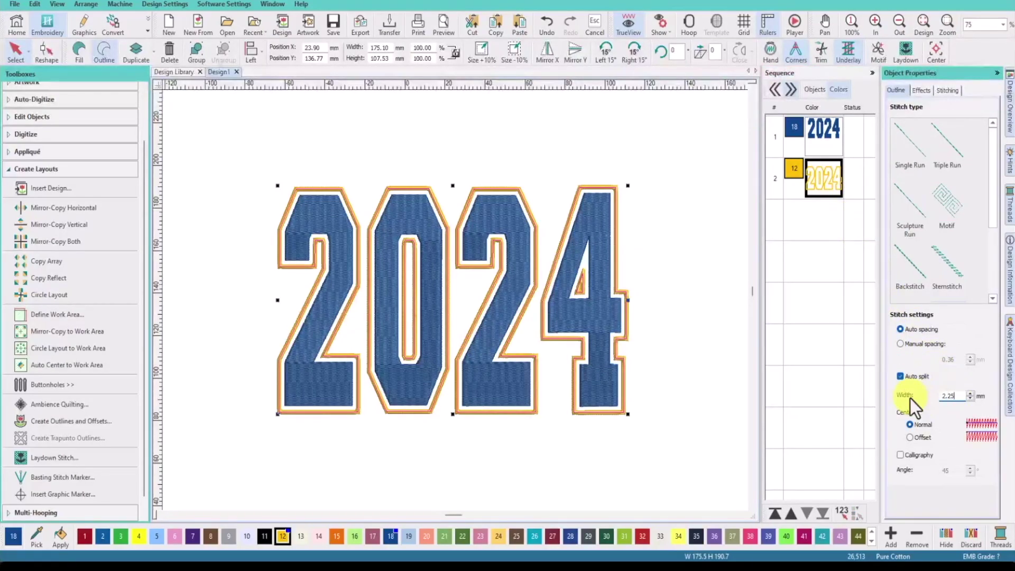
pyautogui.press('Return')
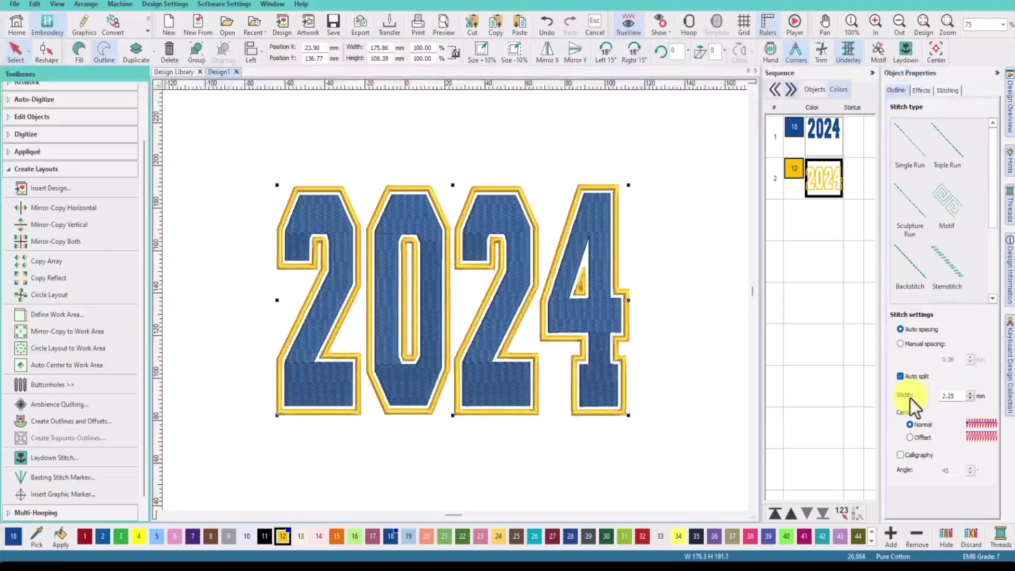
# Set the satin width of the yellow outline inside the 4's hole to 1.75 mm and reshape its peak upward into the gap
pyautogui.click(921, 18)
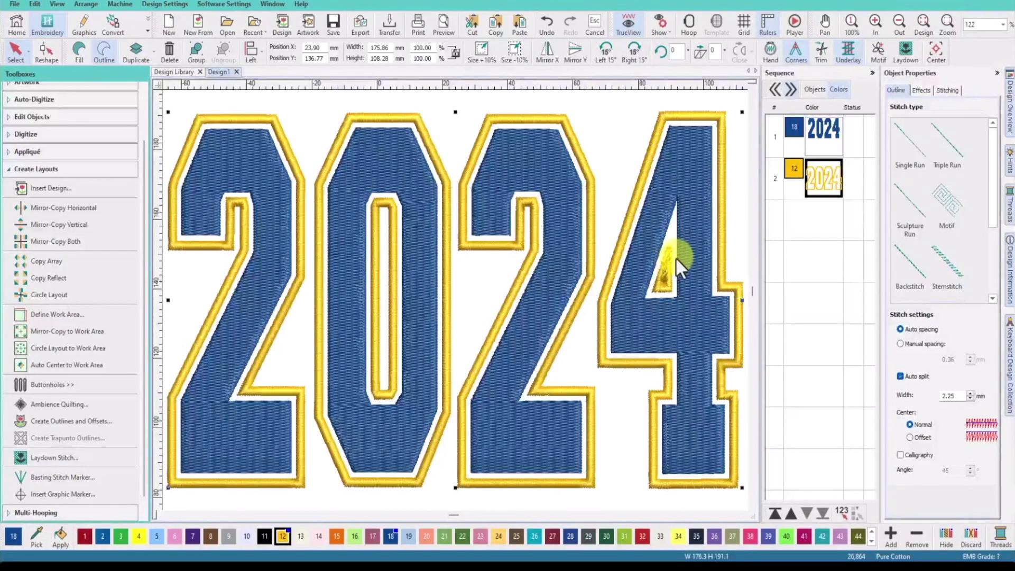
pyautogui.click(813, 90)
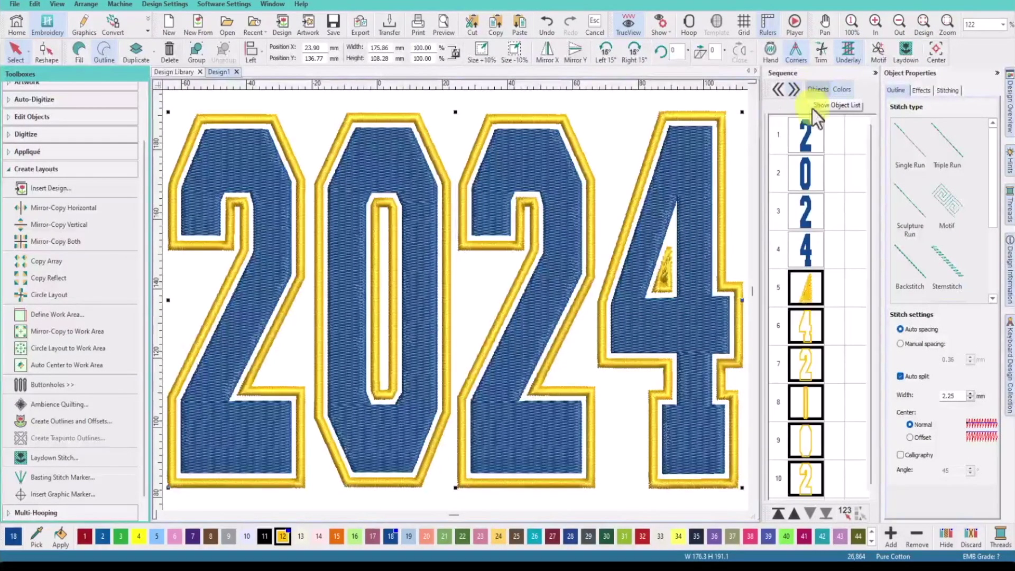
pyautogui.click(811, 295)
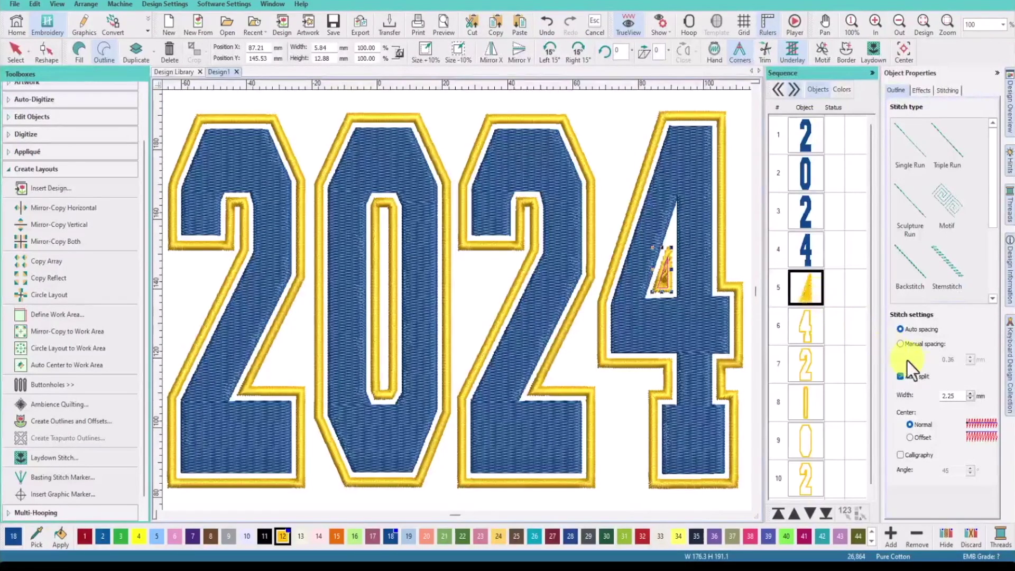
pyautogui.doubleClick(951, 395)
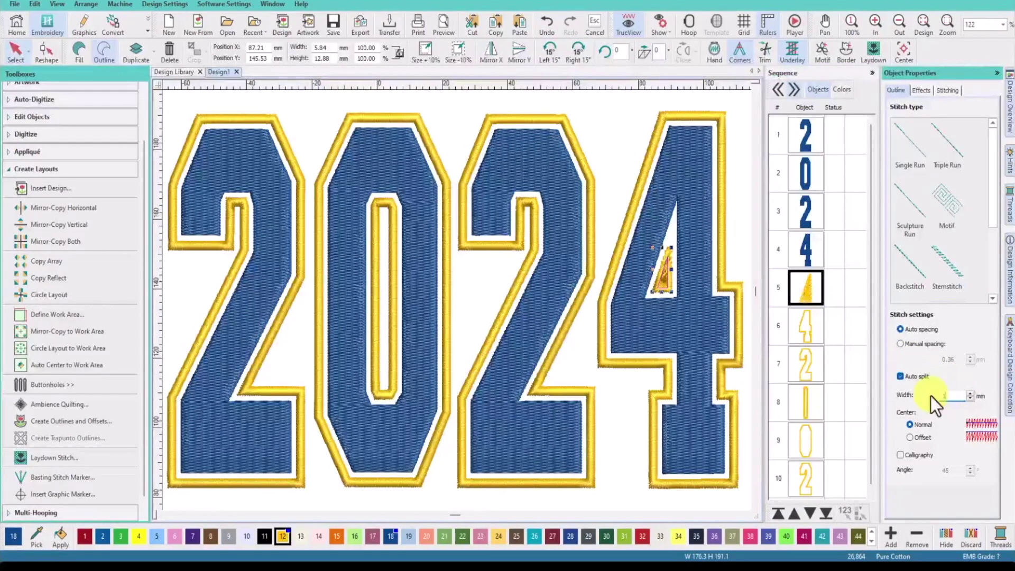
pyautogui.write('1.75')
pyautogui.press('Return')
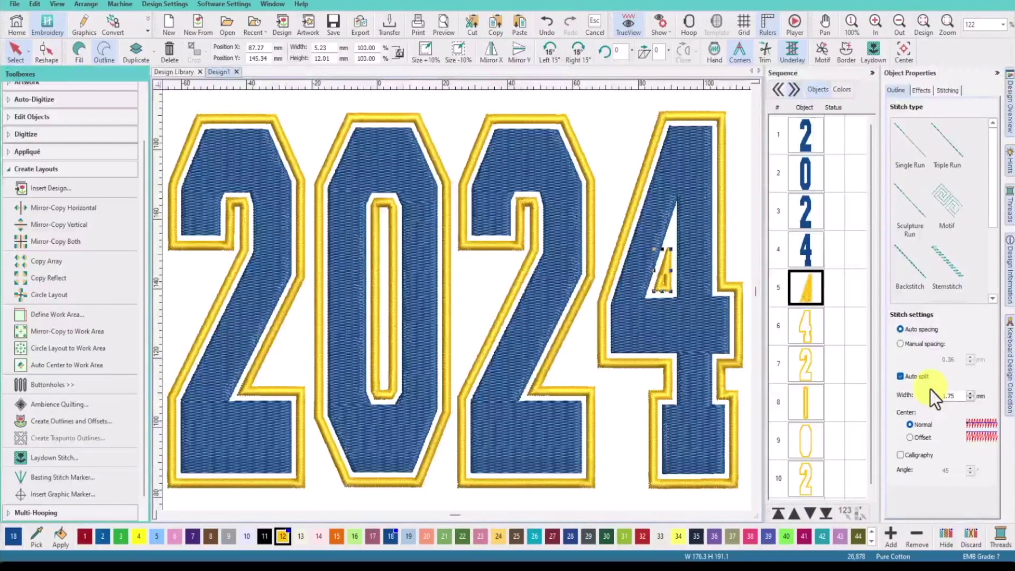
pyautogui.press('h')
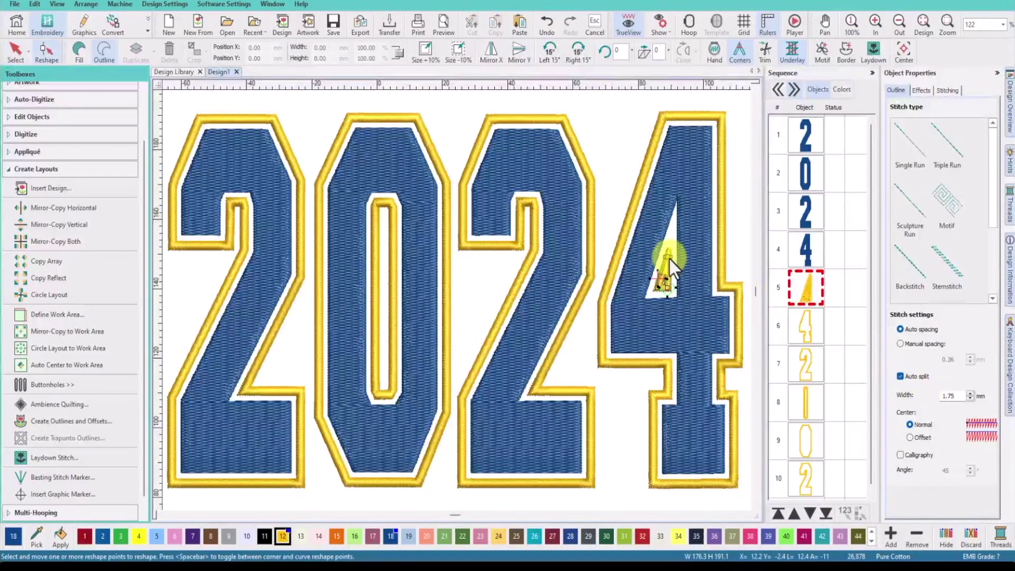
pyautogui.moveTo(669, 257); pyautogui.dragTo(670, 240)
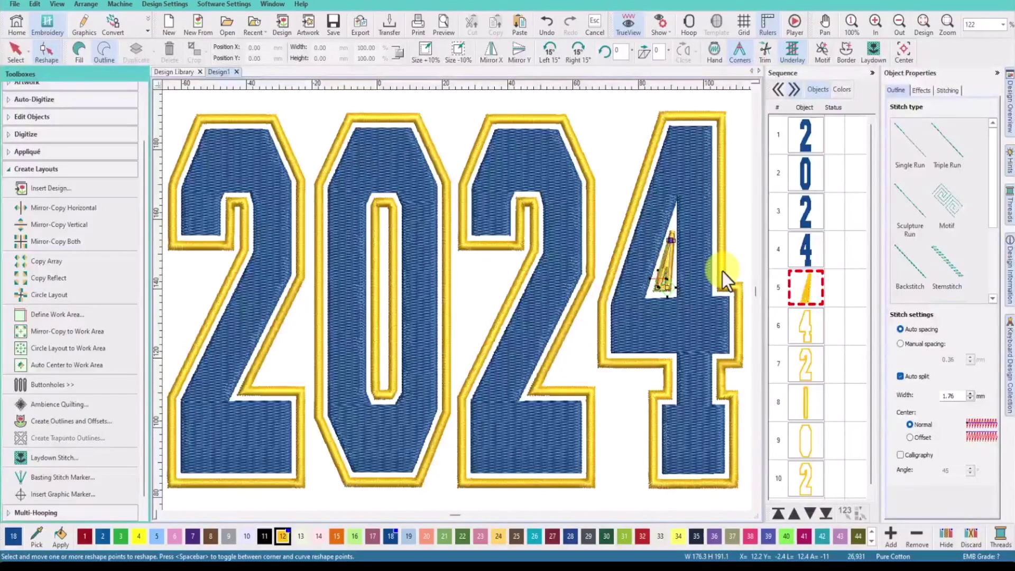
# Turn off both underlays for all the yellow satin outlines and leave them deselected
pyautogui.click(842, 89)
pyautogui.click(826, 187)
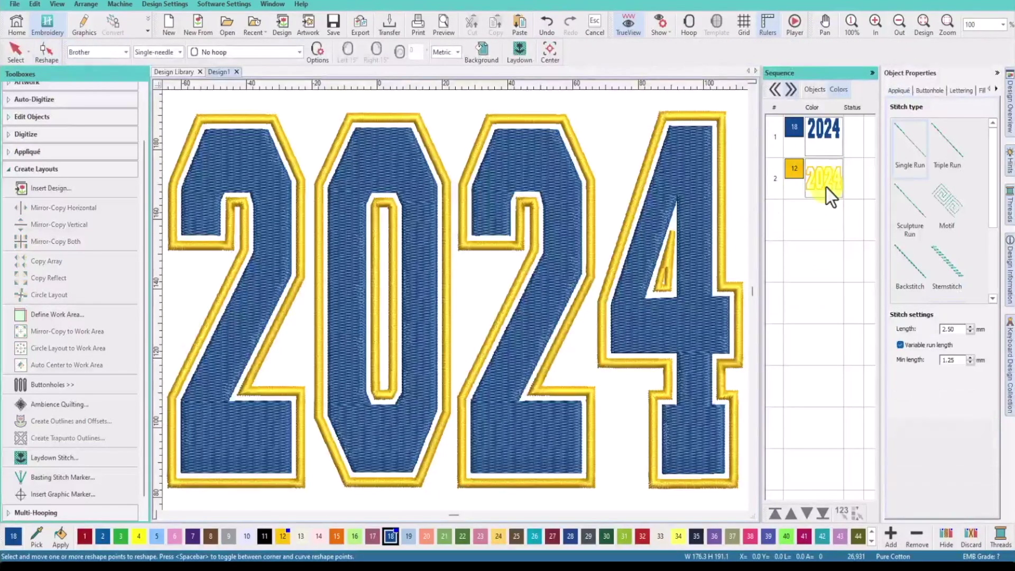
pyautogui.click(947, 91)
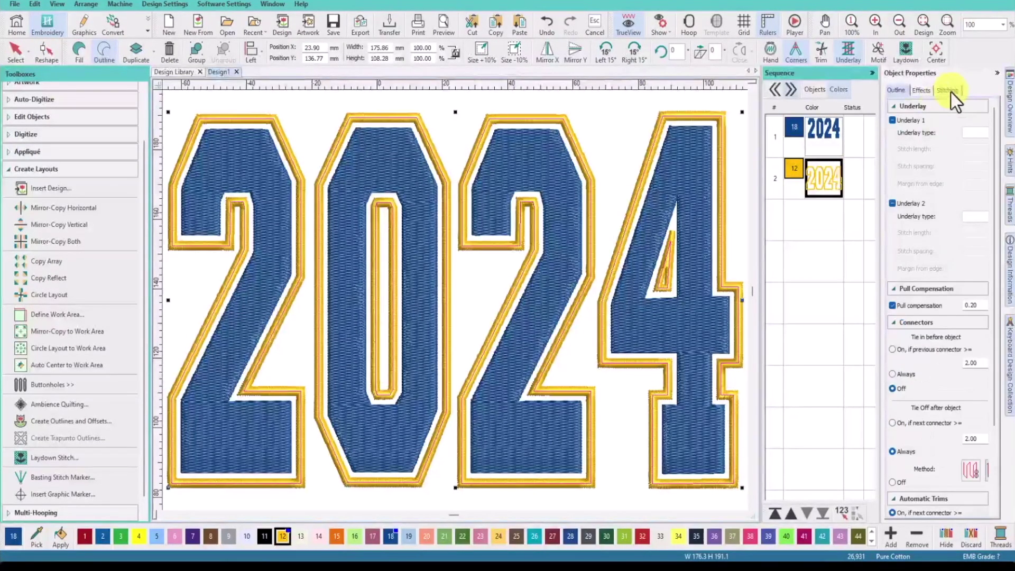
pyautogui.click(891, 120)
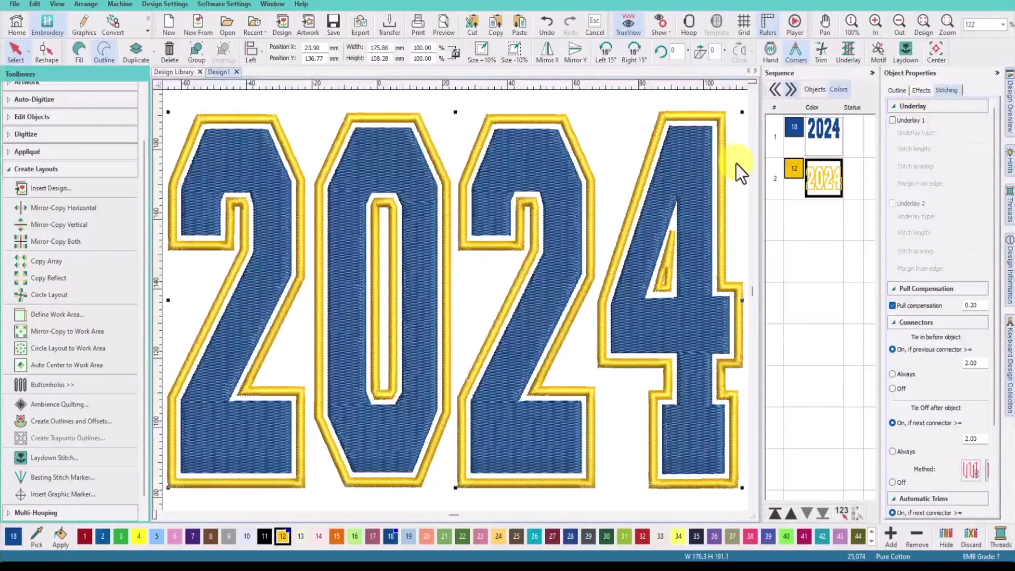
pyautogui.click(738, 102)
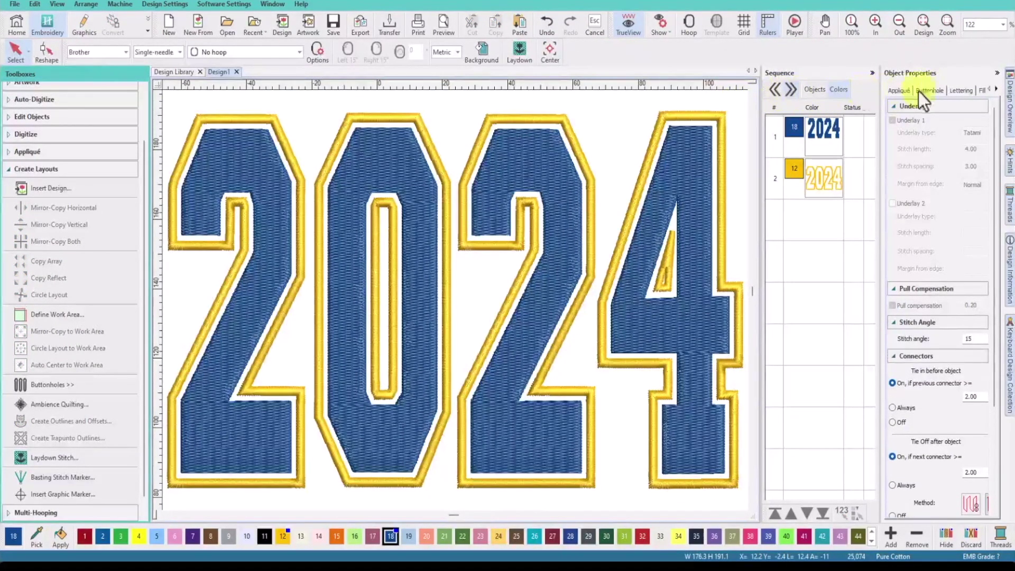
# Add "Class of" lettering in the Just Be 25mm font at 45 mm height and recolor it green with color 31
pyautogui.click(959, 90)
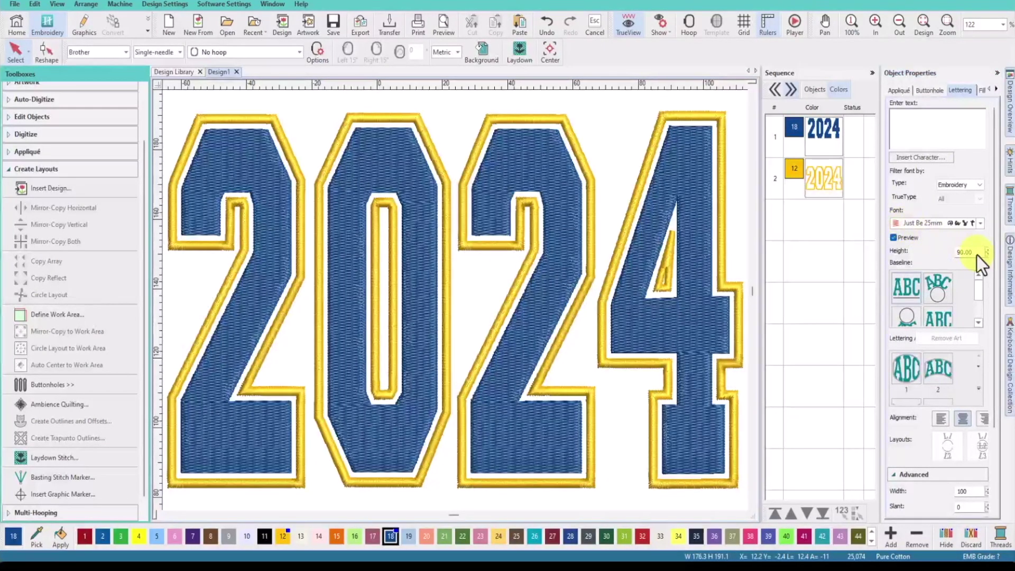
pyautogui.moveTo(976, 253); pyautogui.dragTo(945, 253)
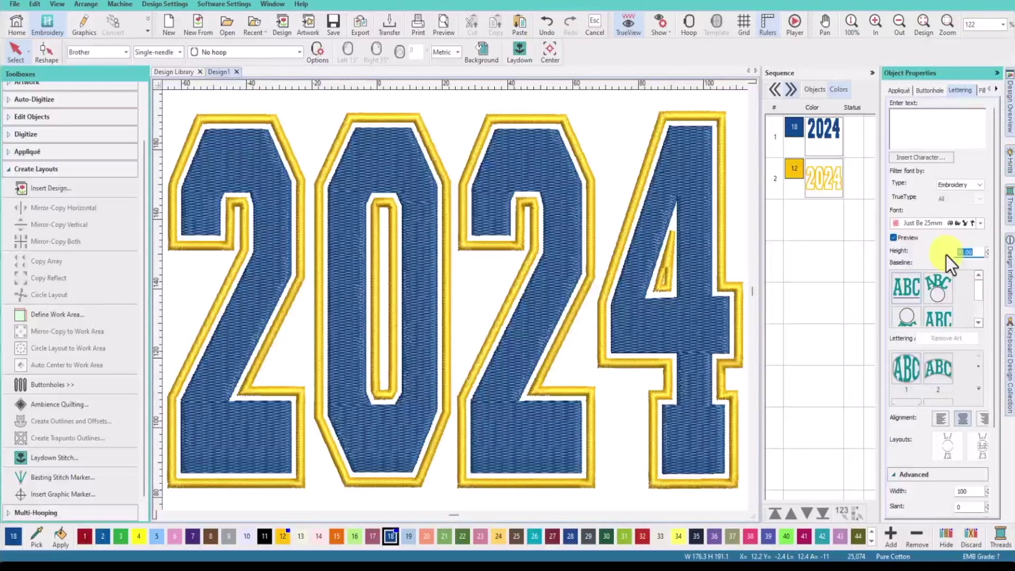
pyautogui.write('45')
pyautogui.click(898, 124)
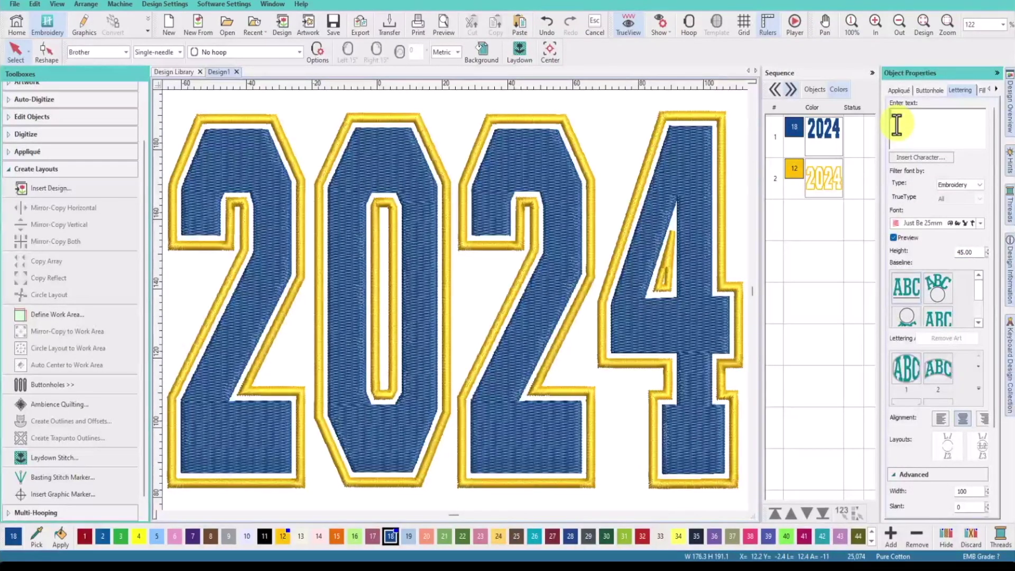
pyautogui.write('Class of')
pyautogui.press('Return')
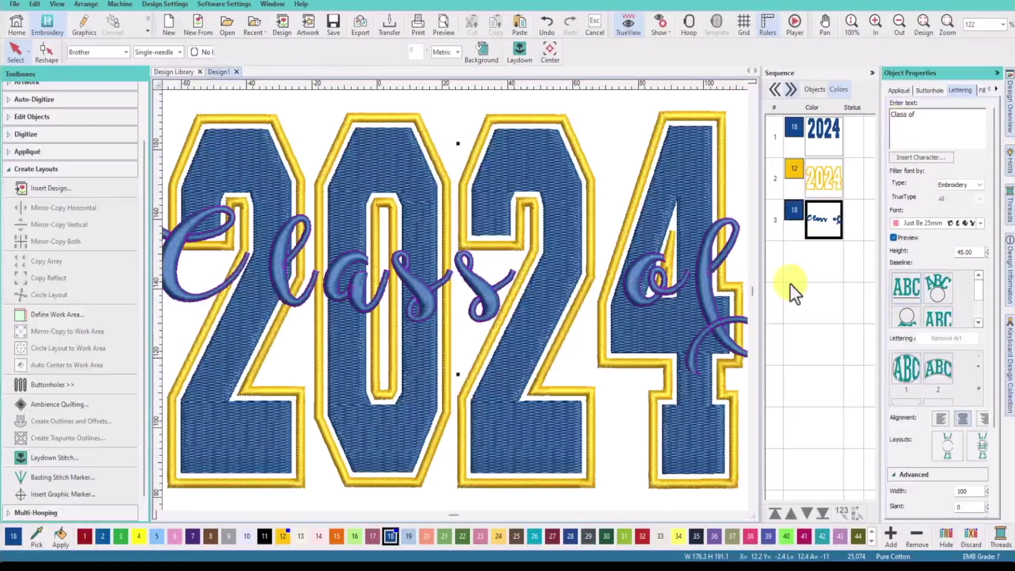
pyautogui.click(620, 533)
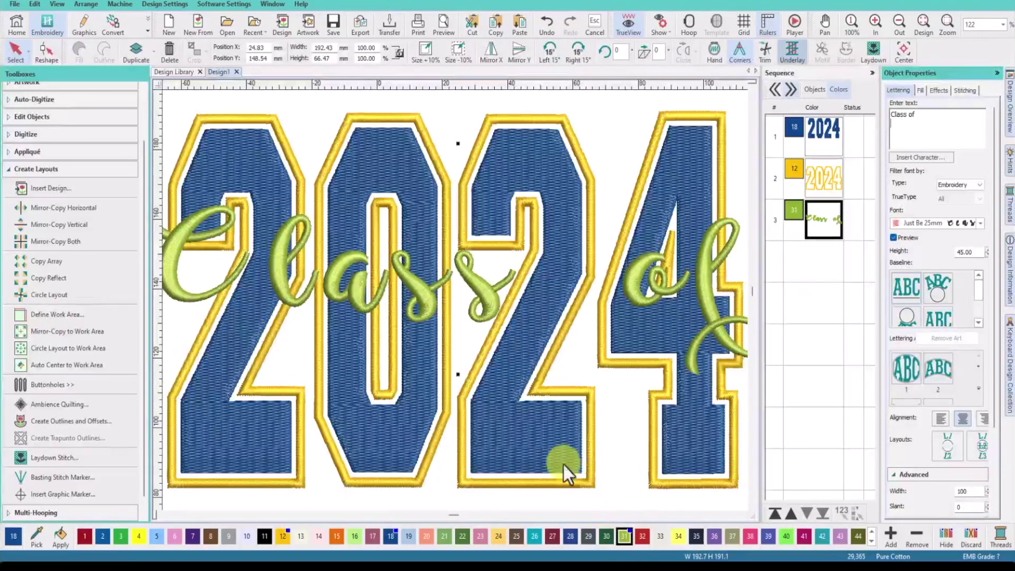
# Move the green "Class of" lettering up so it sits above the 2024 digits
pyautogui.scroll(3, 444, 95)
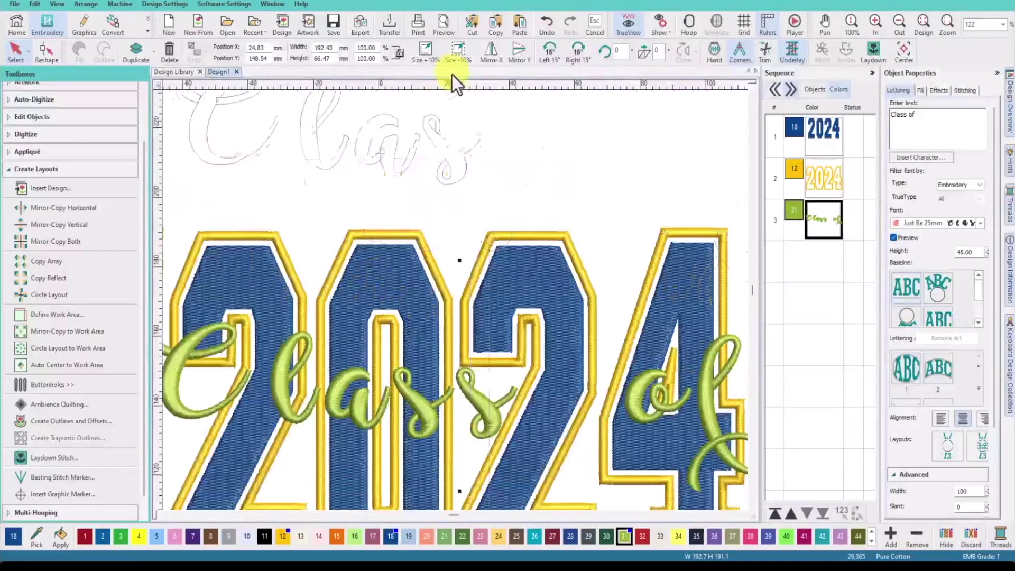
pyautogui.moveTo(451, 75); pyautogui.dragTo(470, 202)
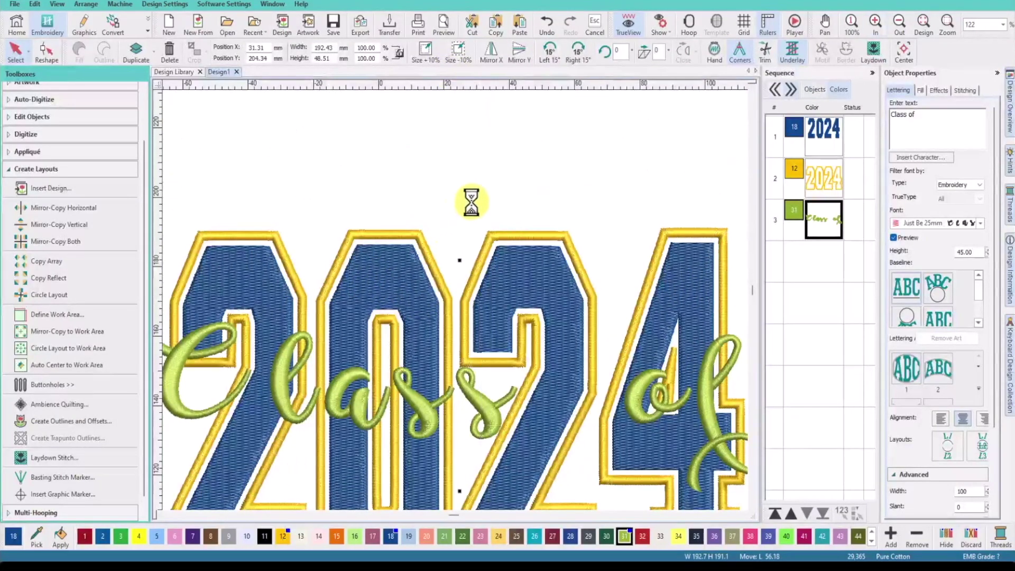
pyautogui.click(922, 23)
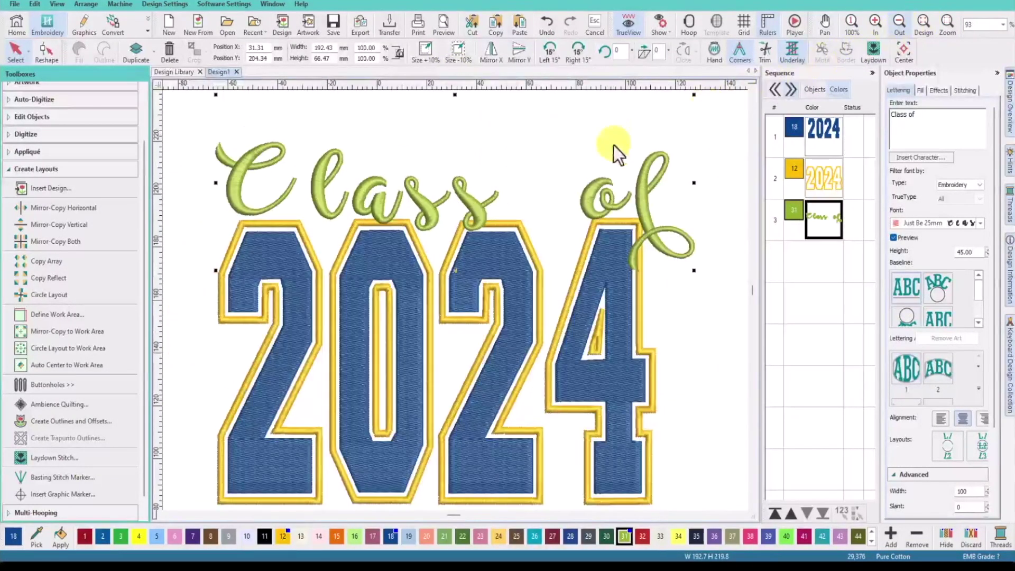
pyautogui.moveTo(468, 202); pyautogui.dragTo(465, 185)
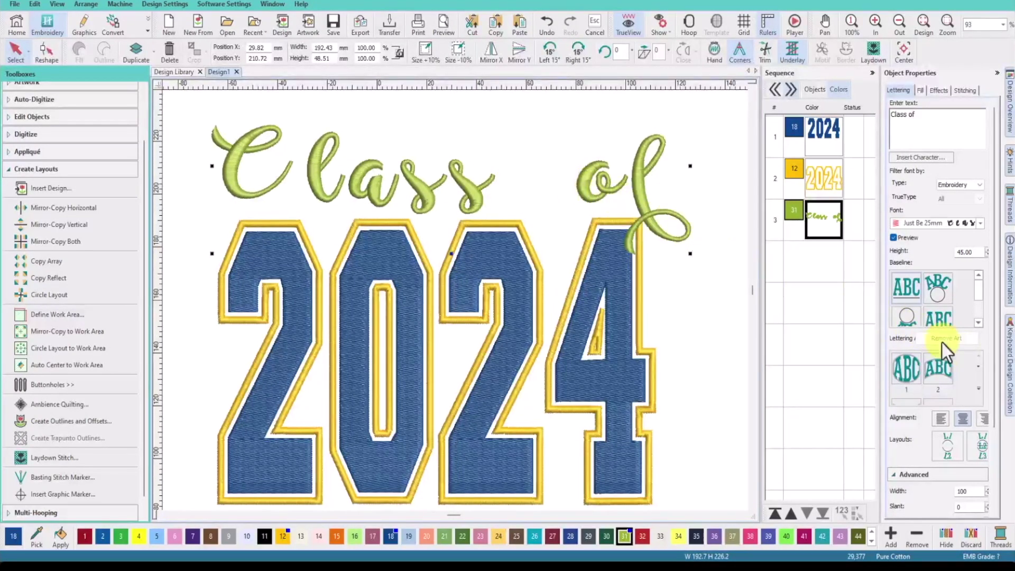
# Set the letter spacing of the "Class of" lettering to 0
pyautogui.moveTo(993, 366); pyautogui.dragTo(998, 472)
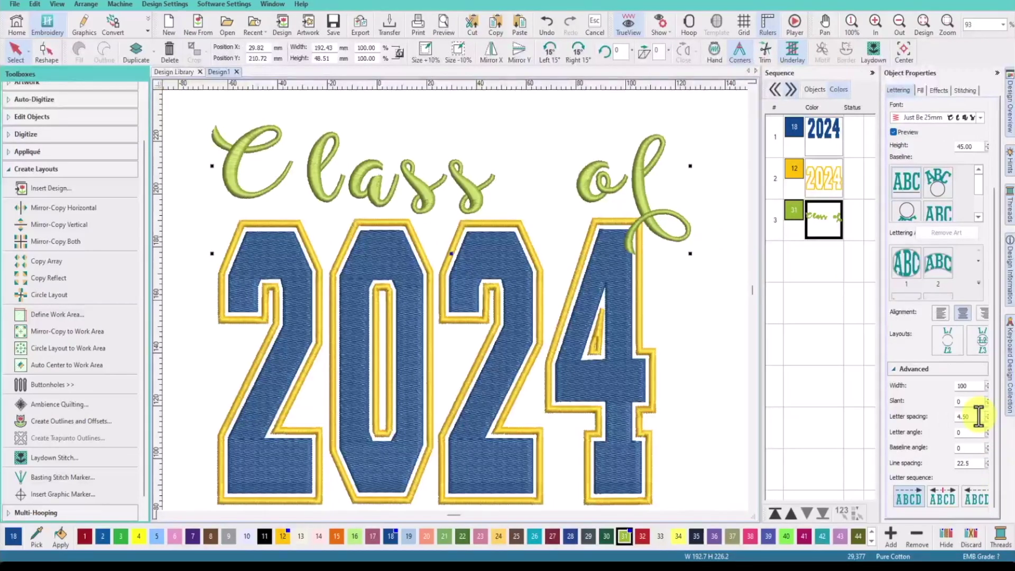
pyautogui.moveTo(978, 416); pyautogui.dragTo(947, 416)
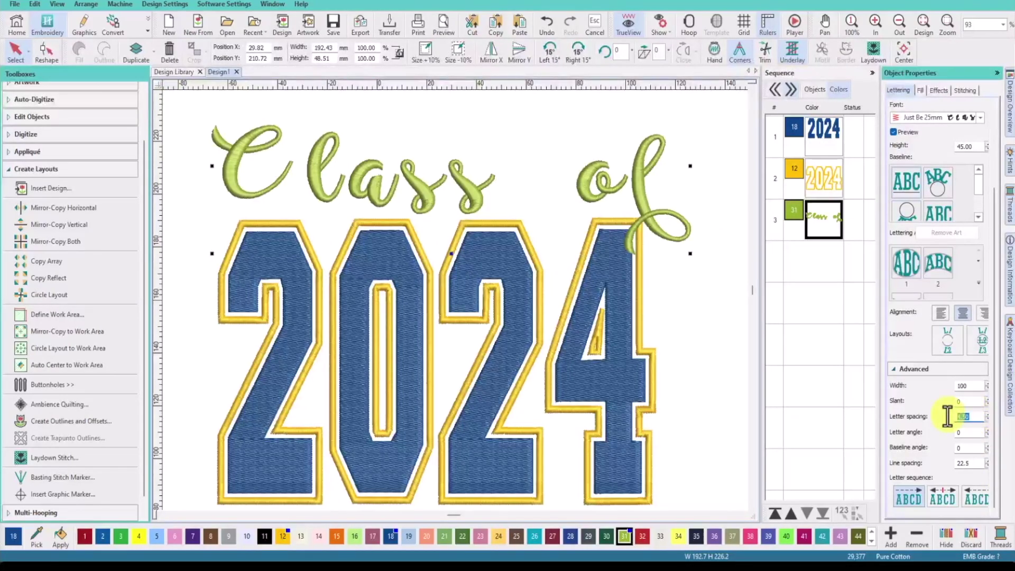
pyautogui.write('0')
pyautogui.press('Return')
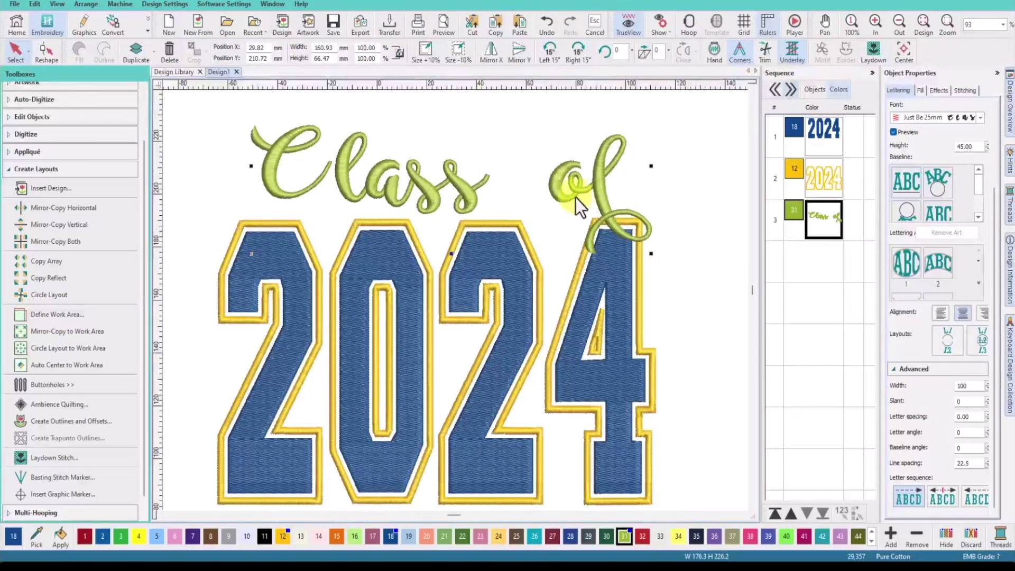
# Reshape the lettering's spacing by shifting the word "of" left, closer to "Class"
pyautogui.press('h')
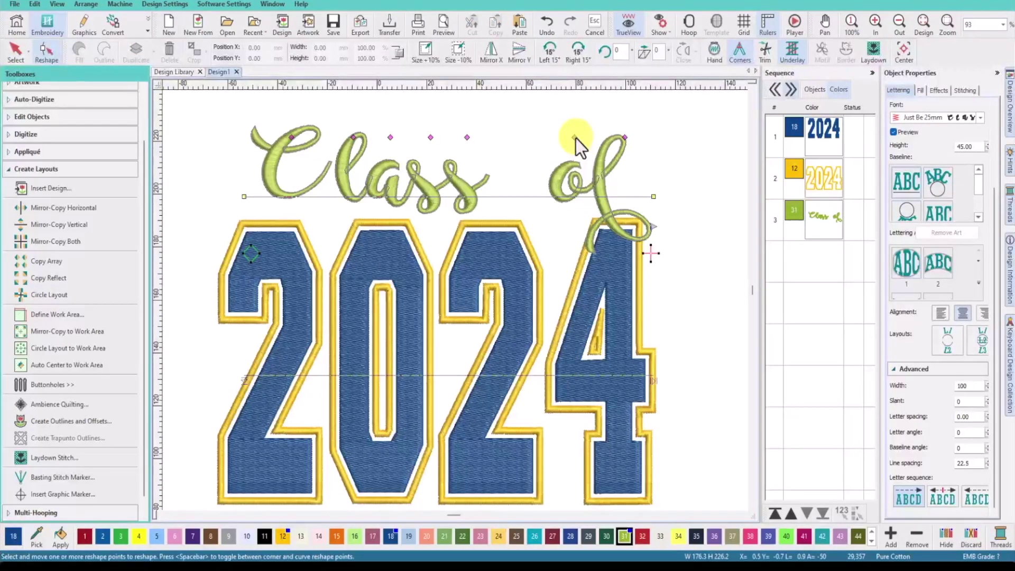
pyautogui.click(575, 137)
pyautogui.moveTo(572, 139); pyautogui.dragTo(527, 138)
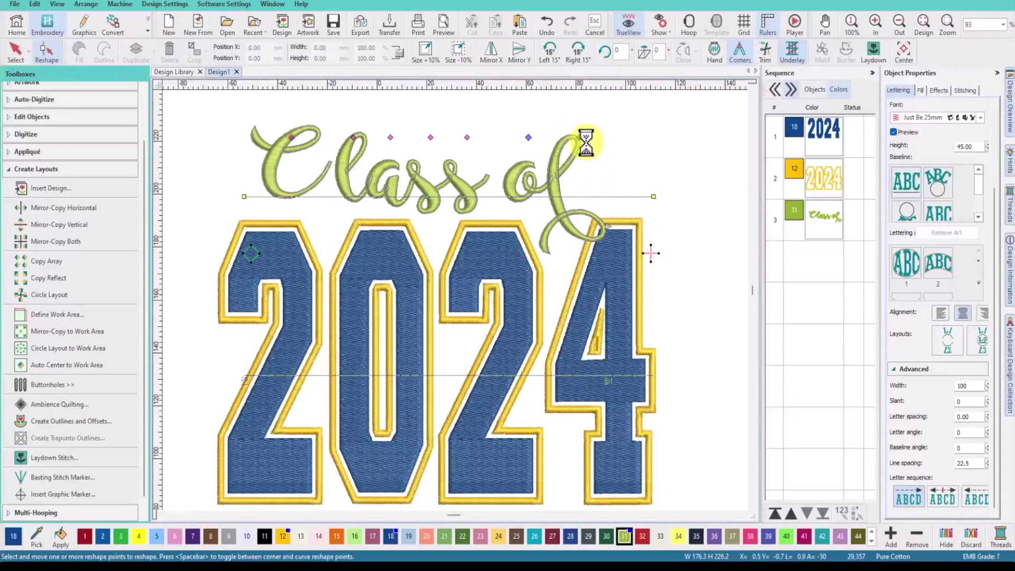
# Stretch the capital C of "Class" taller and move it down and slightly right against the lowercase l
pyautogui.click(292, 137)
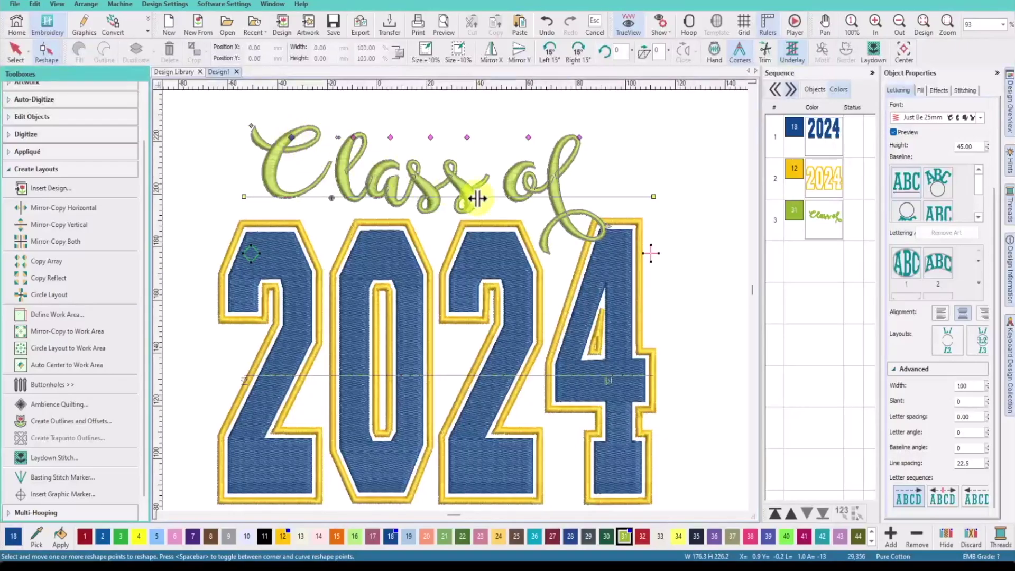
pyautogui.moveTo(752, 290); pyautogui.dragTo(752, 287)
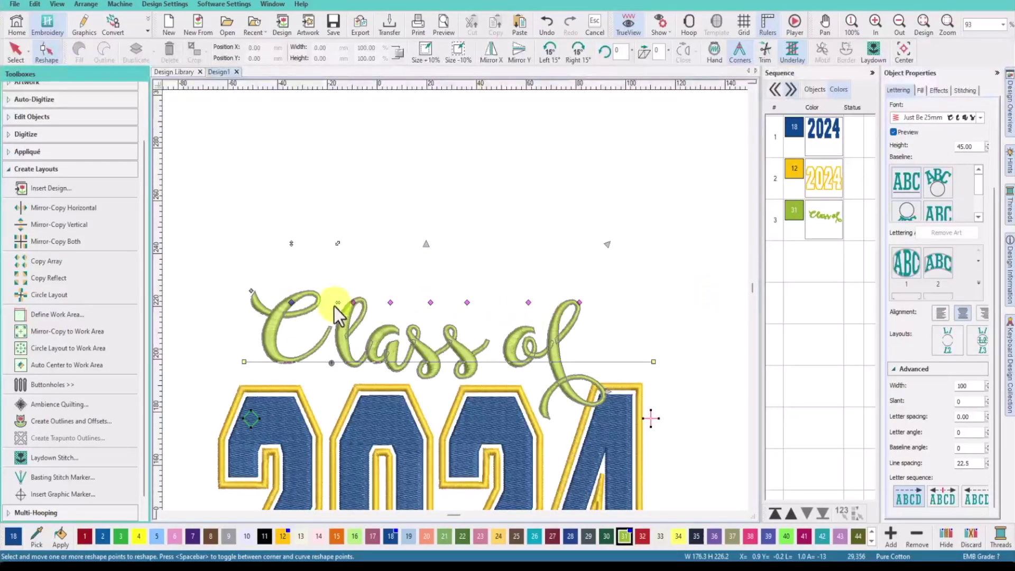
pyautogui.click(292, 303)
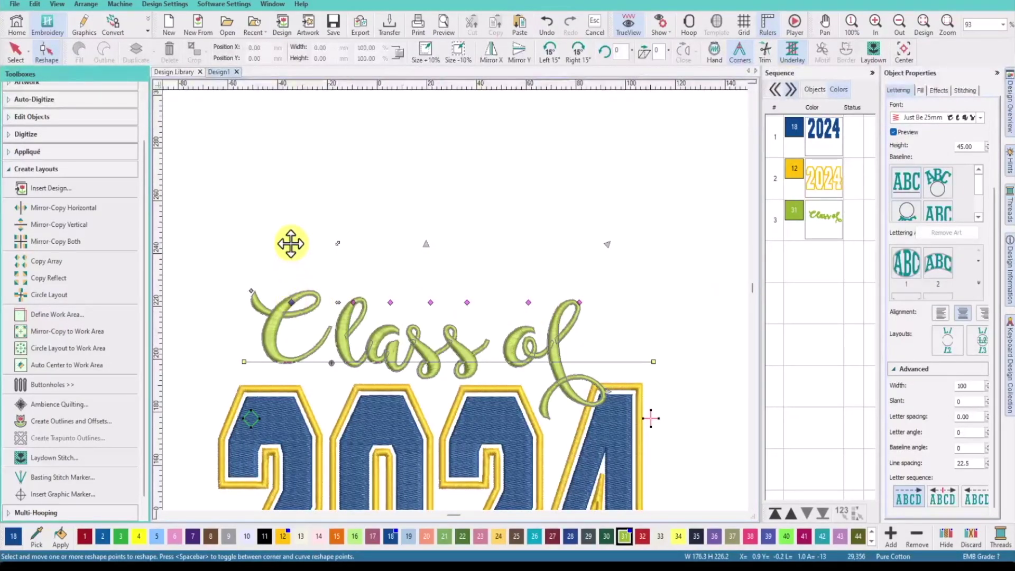
pyautogui.moveTo(290, 243); pyautogui.dragTo(307, 154)
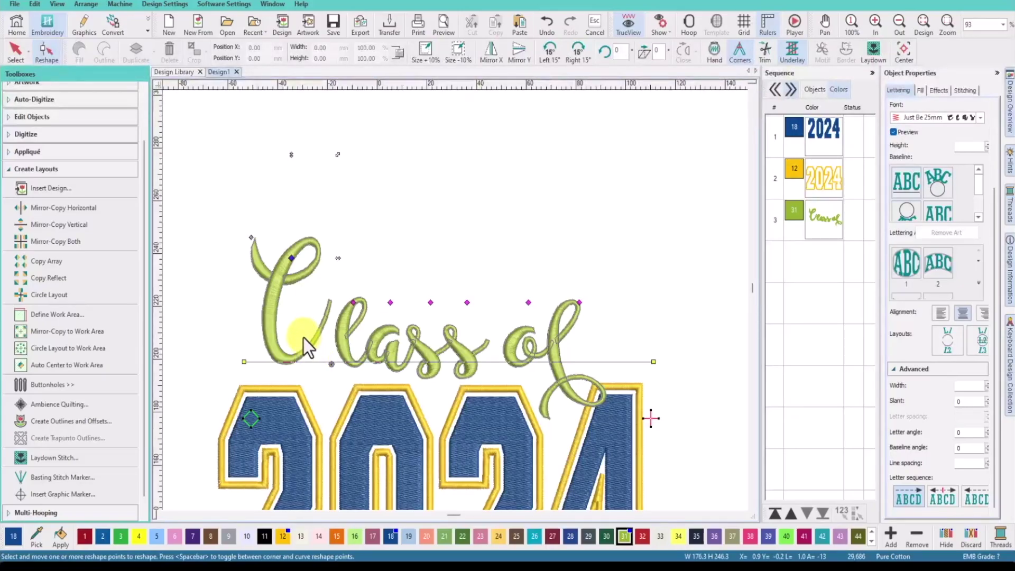
pyautogui.moveTo(290, 257); pyautogui.dragTo(300, 286)
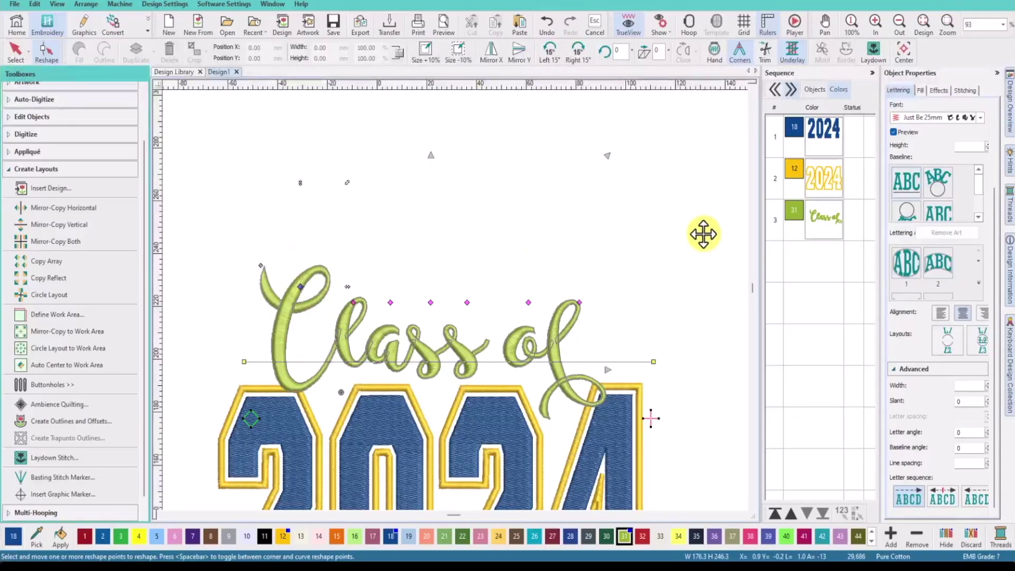
# Move the whole "Class of" lettering about 18 mm, mainly upward, clear of the 2024 digits
pyautogui.click(823, 218)
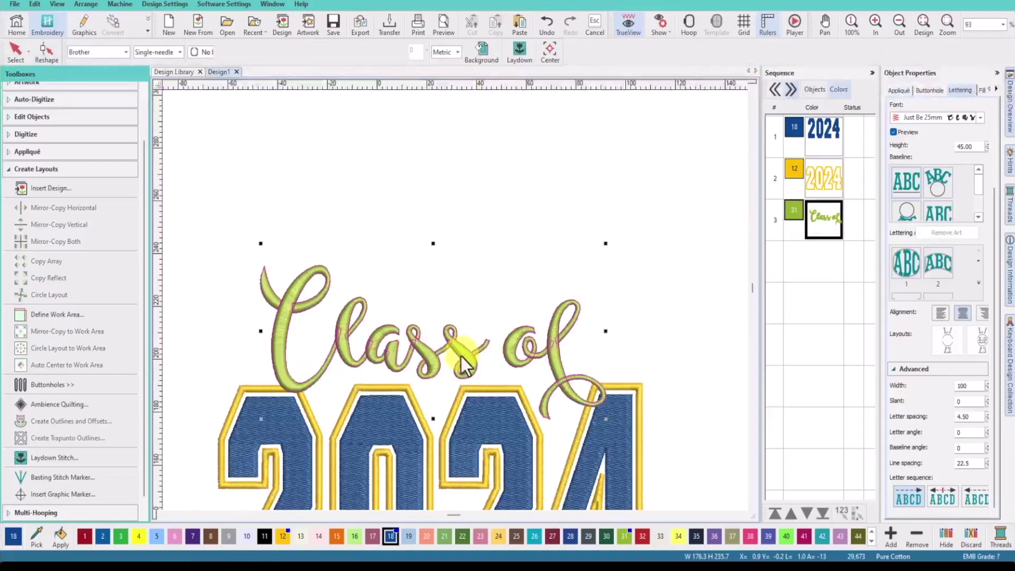
pyautogui.moveTo(461, 356); pyautogui.dragTo(477, 312)
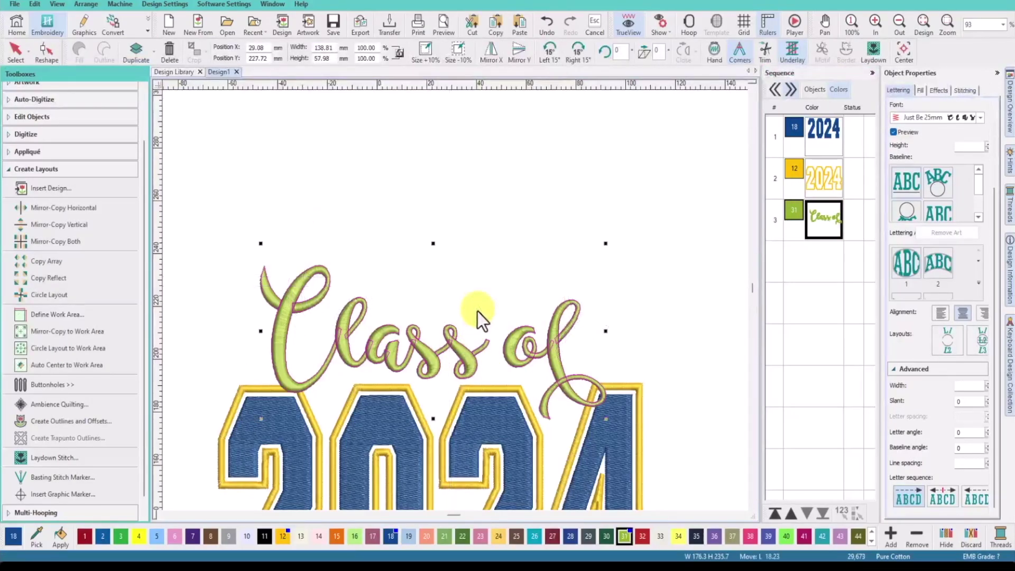
# Create a 3 mm Single Run offset outline around the lettering in 1102 Isacord 40 with rounded corners and no holes, deleting the stray piece inside
pyautogui.click(58, 423)
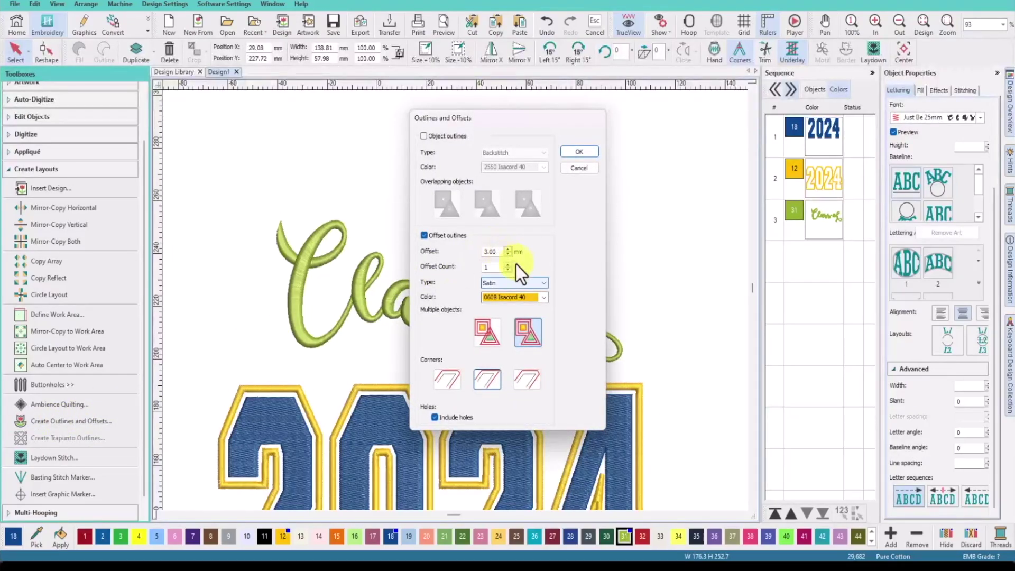
pyautogui.click(544, 284)
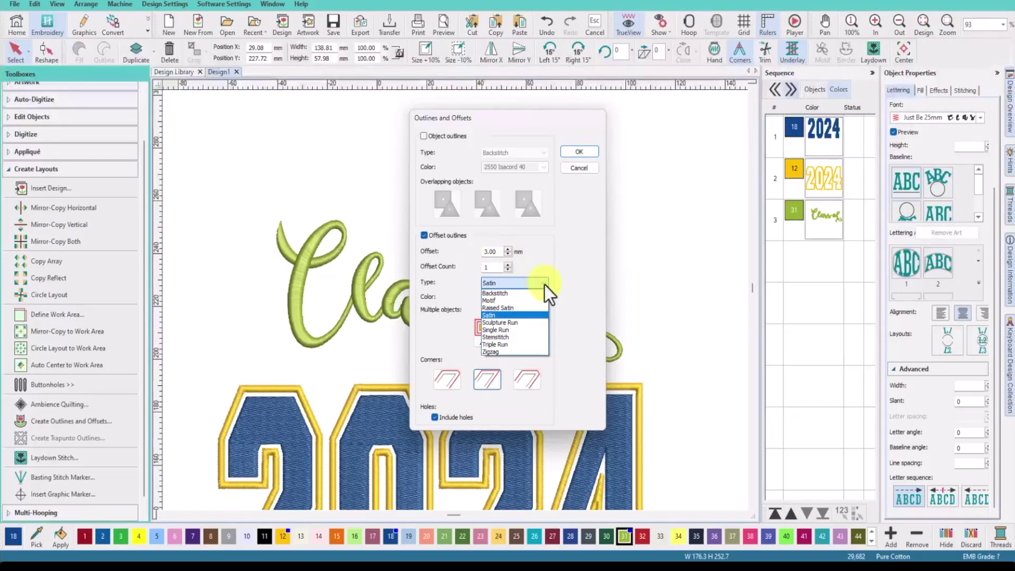
pyautogui.click(512, 330)
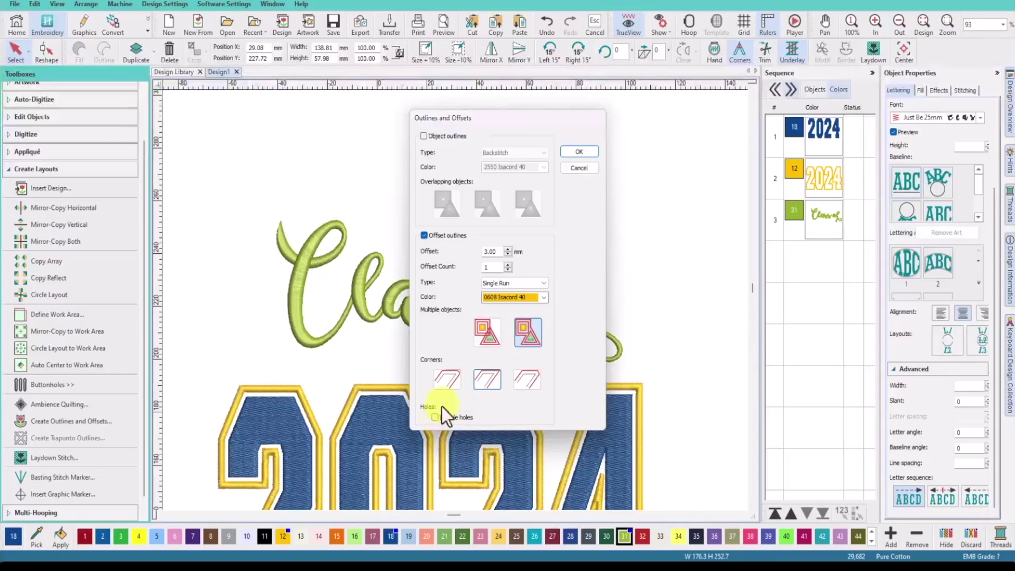
pyautogui.click(454, 381)
pyautogui.click(544, 299)
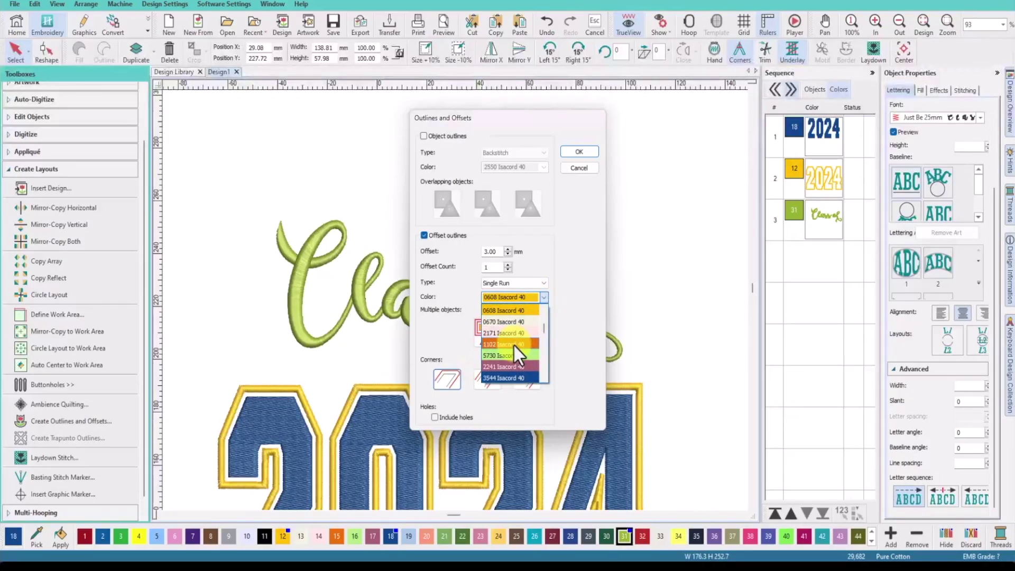
pyautogui.click(513, 344)
pyautogui.press('Return')
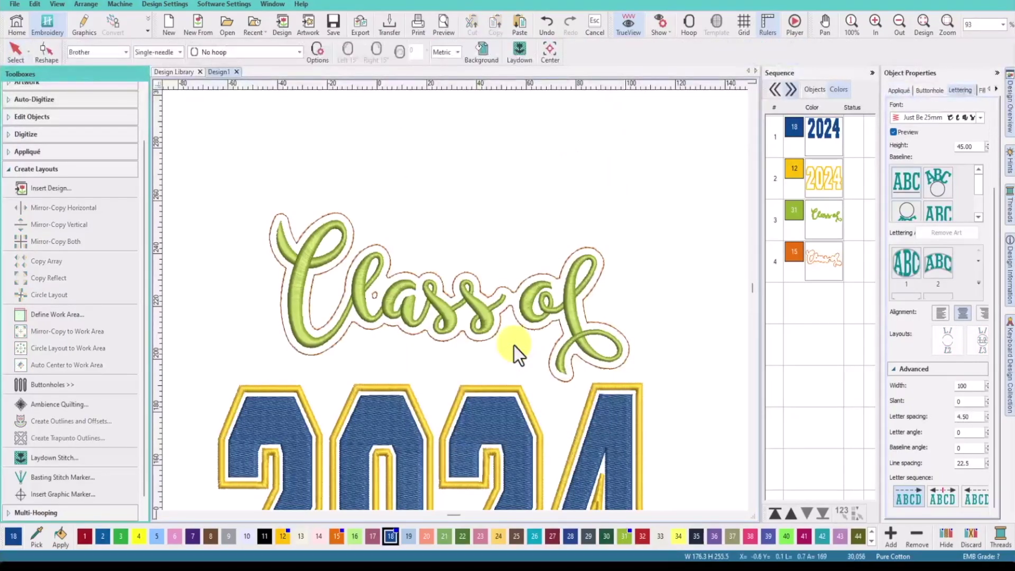
pyautogui.click(374, 299)
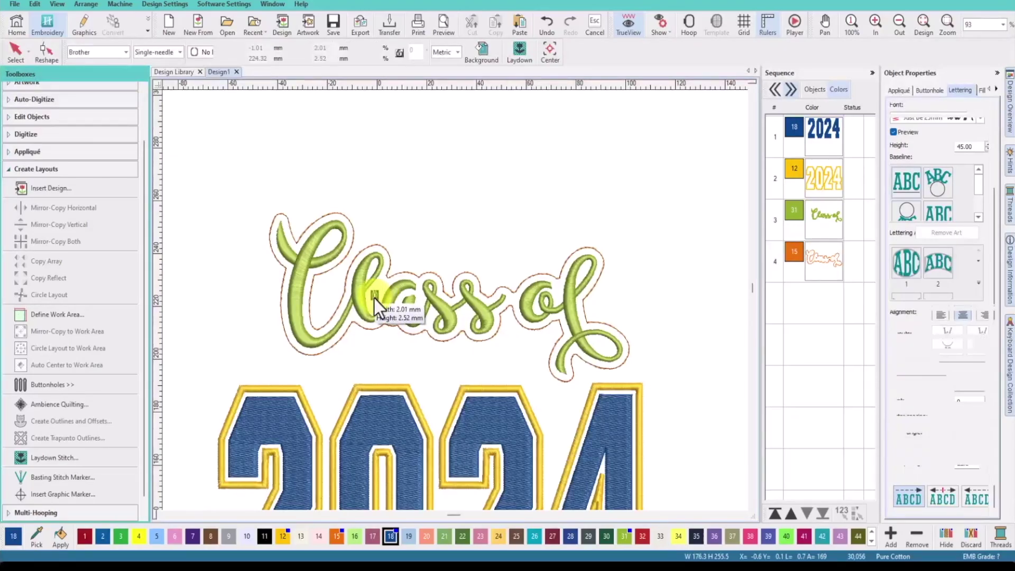
# Move the orange outline ahead of the green lettering in the stitching sequence and convert it to a Tatami fill
pyautogui.click(815, 259)
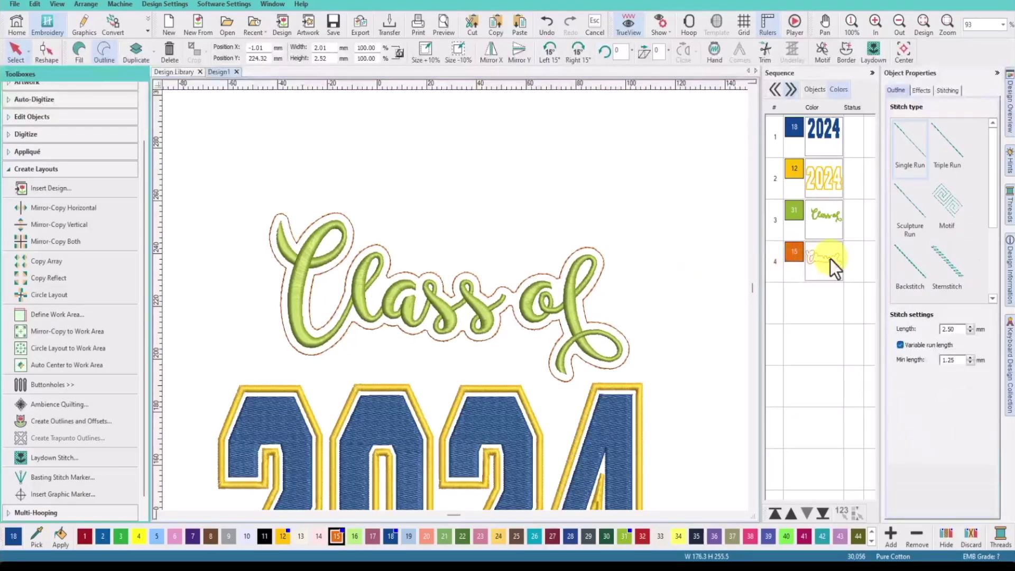
pyautogui.click(830, 259)
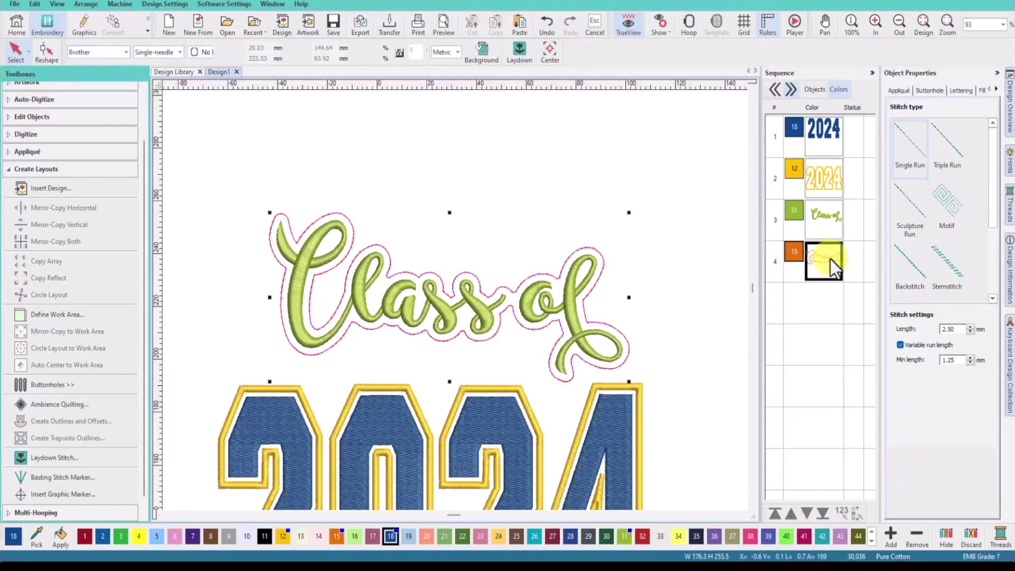
pyautogui.click(790, 513)
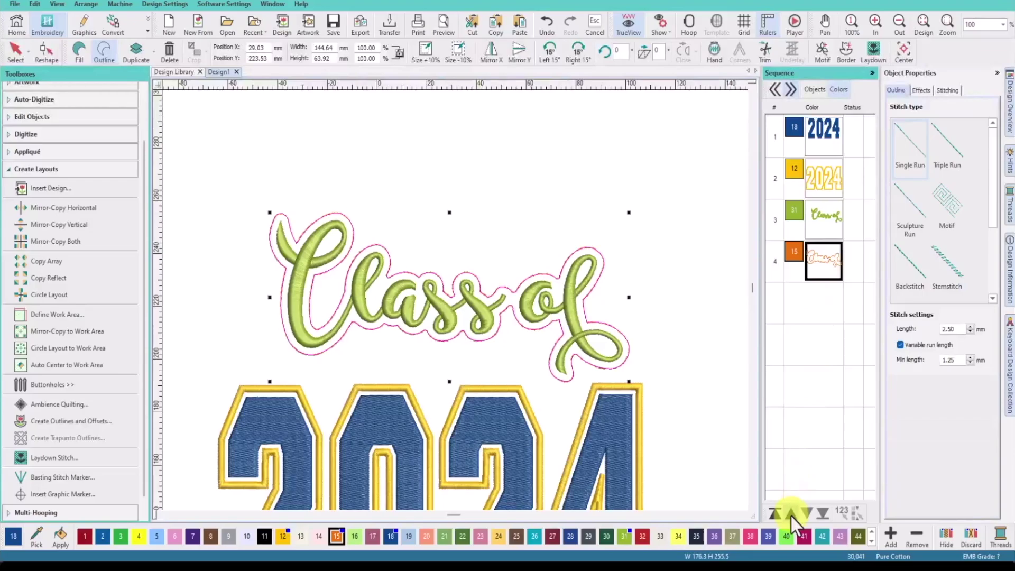
pyautogui.click(822, 260)
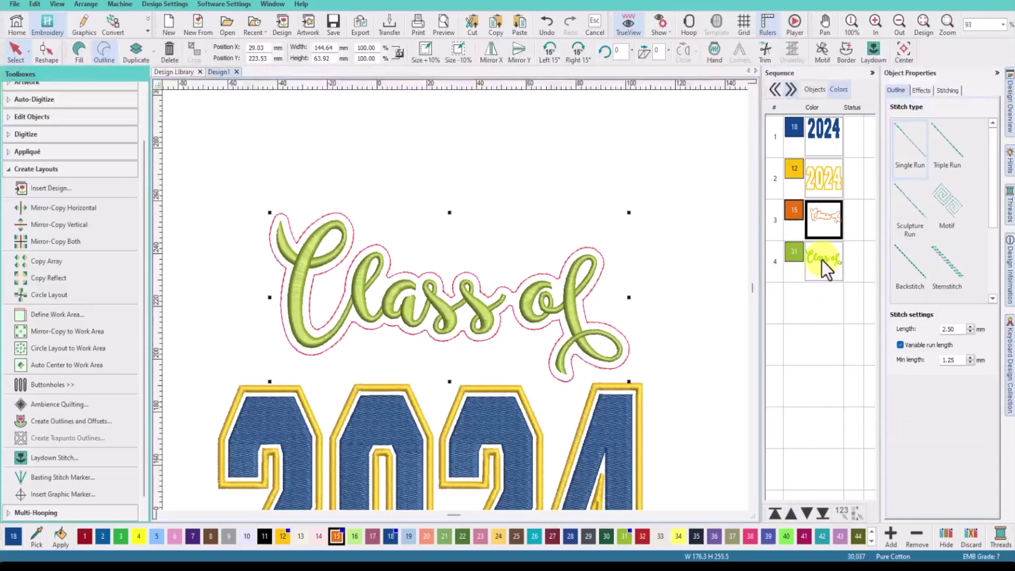
pyautogui.click(77, 51)
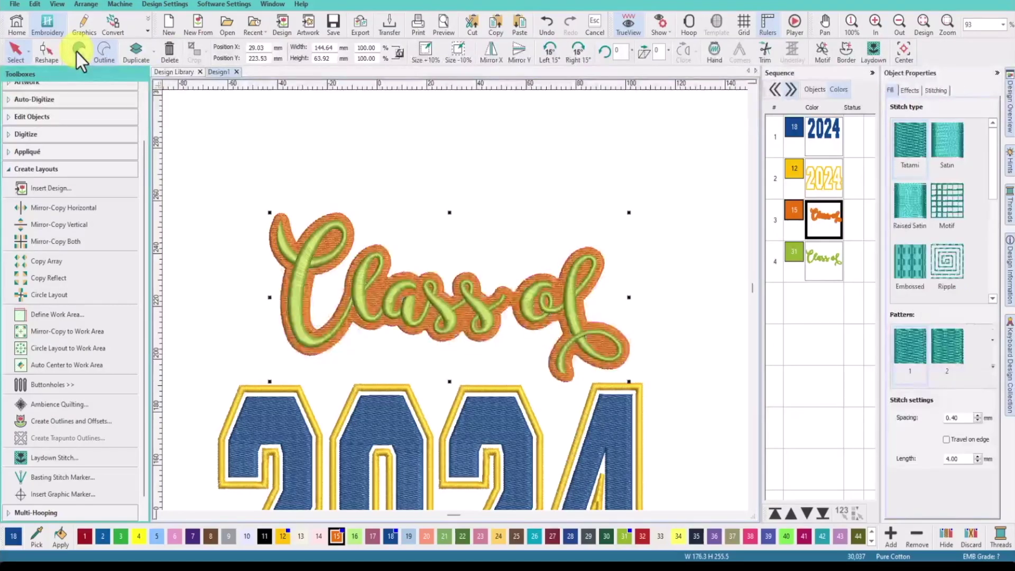
# Move the orange backing and green lettering together onto the lower half of the 2024 digits, at about X 30 mm, Y 116 mm
pyautogui.click(823, 259)
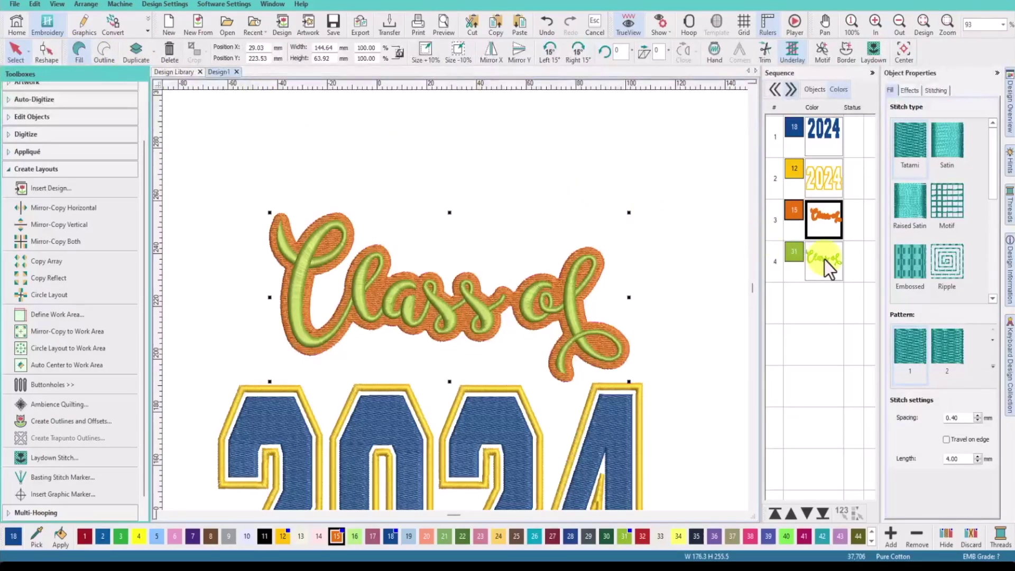
pyautogui.click(431, 309)
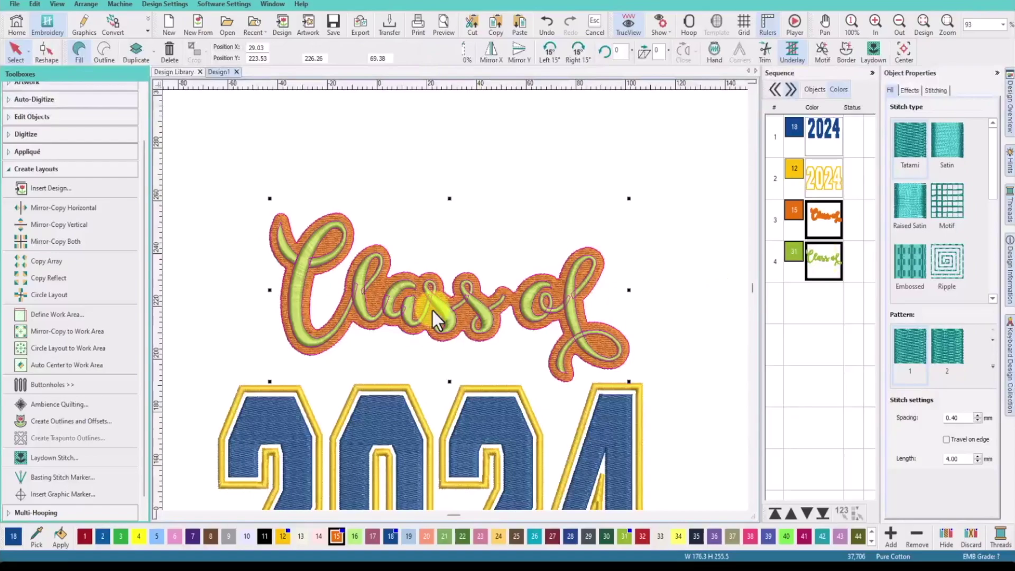
pyautogui.moveTo(431, 308); pyautogui.dragTo(453, 394)
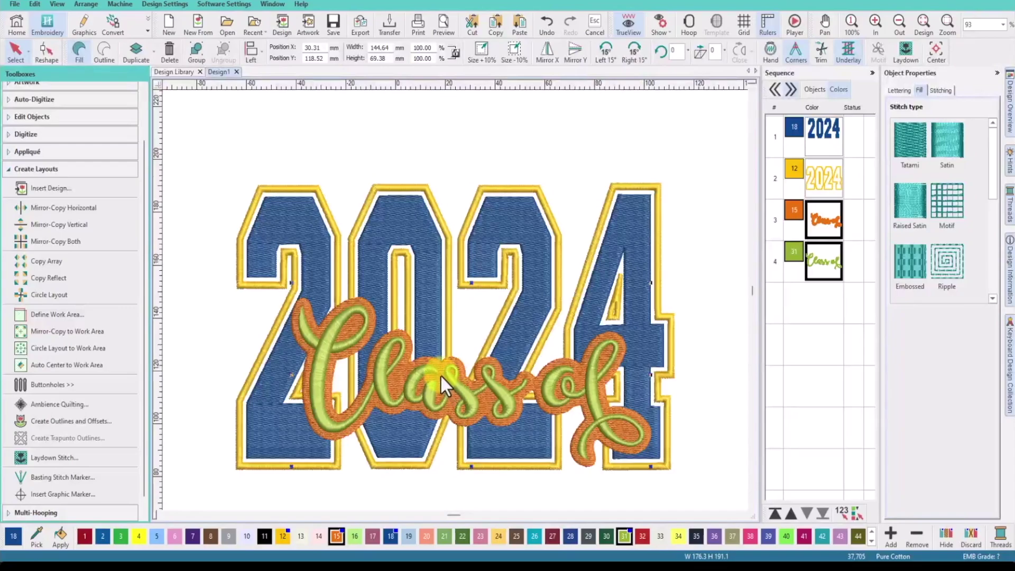
pyautogui.moveTo(439, 373); pyautogui.dragTo(435, 385)
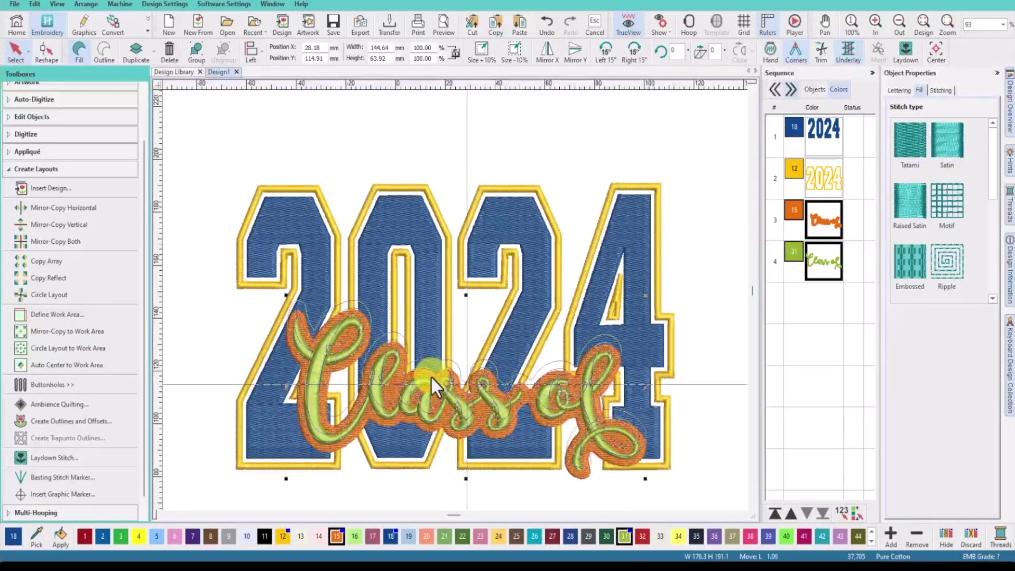
pyautogui.press('Right')
pyautogui.press('Up')
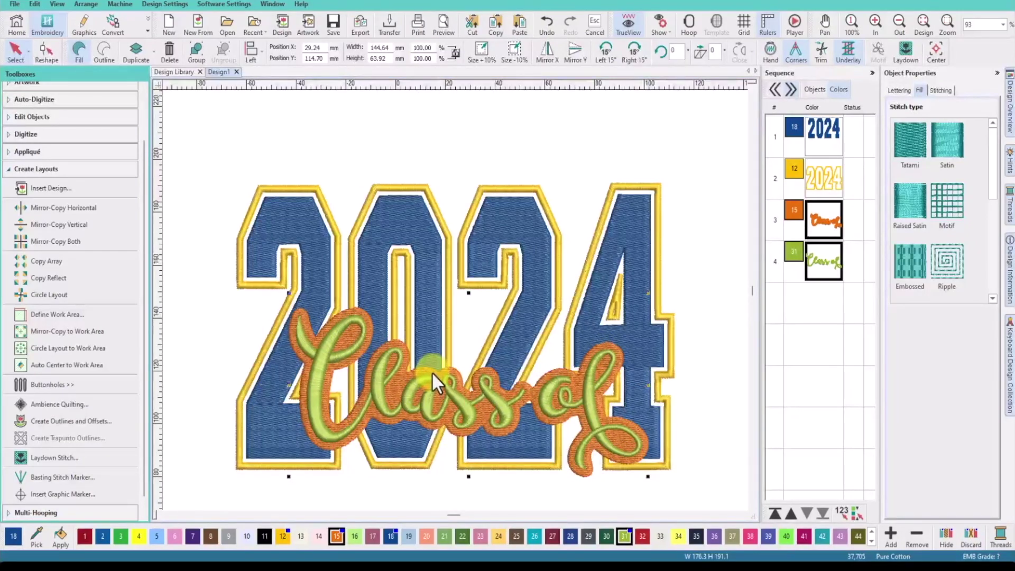
pyautogui.moveTo(432, 372); pyautogui.dragTo(428, 369)
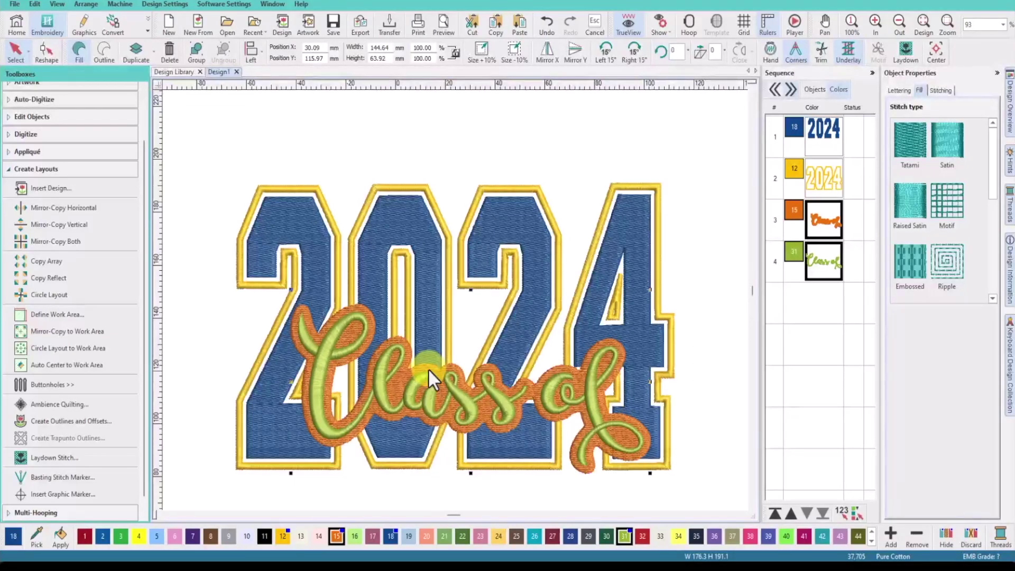
# Remove the overlaps beneath the orange backing from the blue digits and their yellow outlines
pyautogui.click(822, 222)
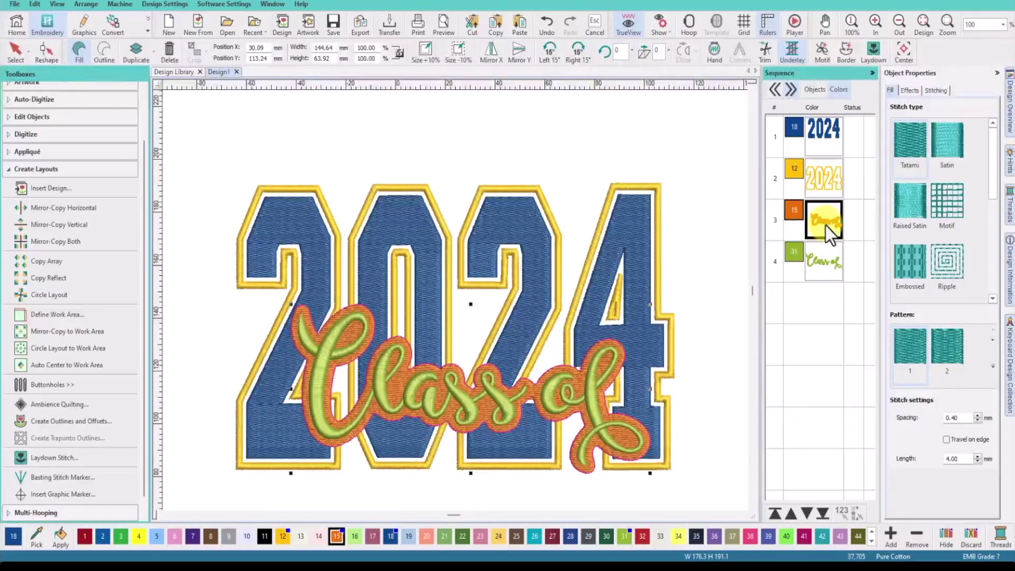
pyautogui.click(38, 119)
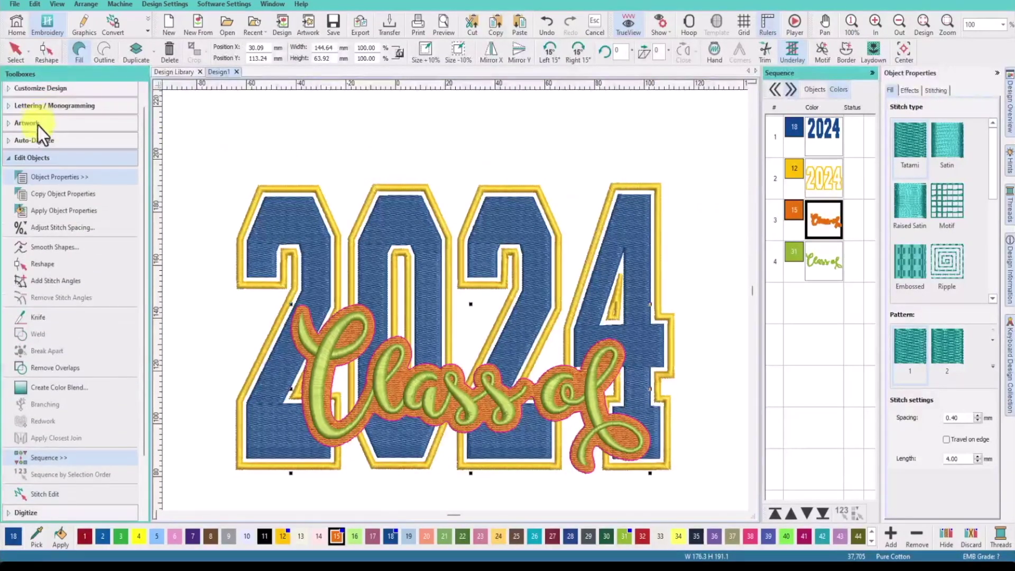
pyautogui.click(55, 367)
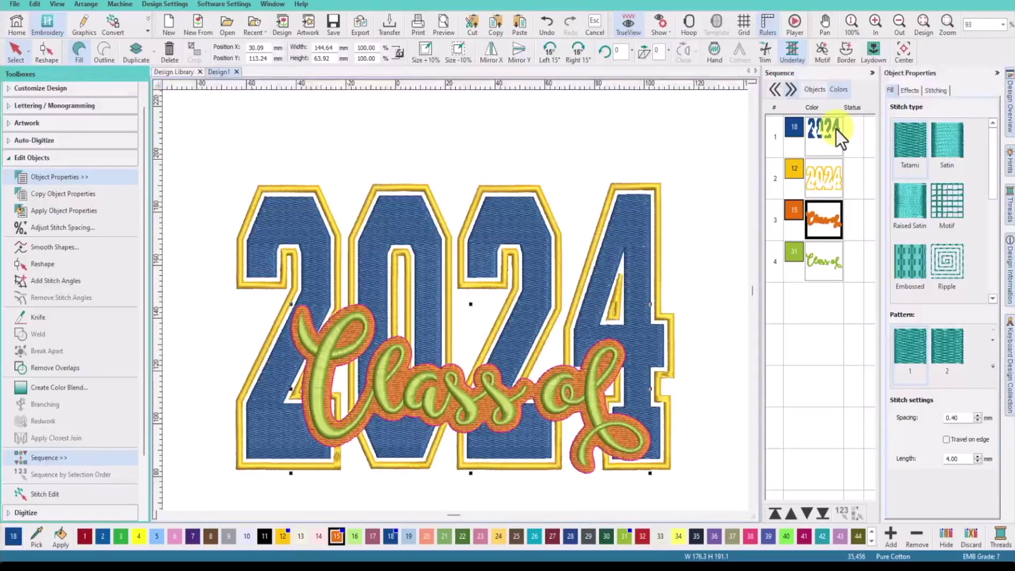
# Delete the orange backing and the small leftover blue fragment at the foot of the 4
pyautogui.click(829, 223)
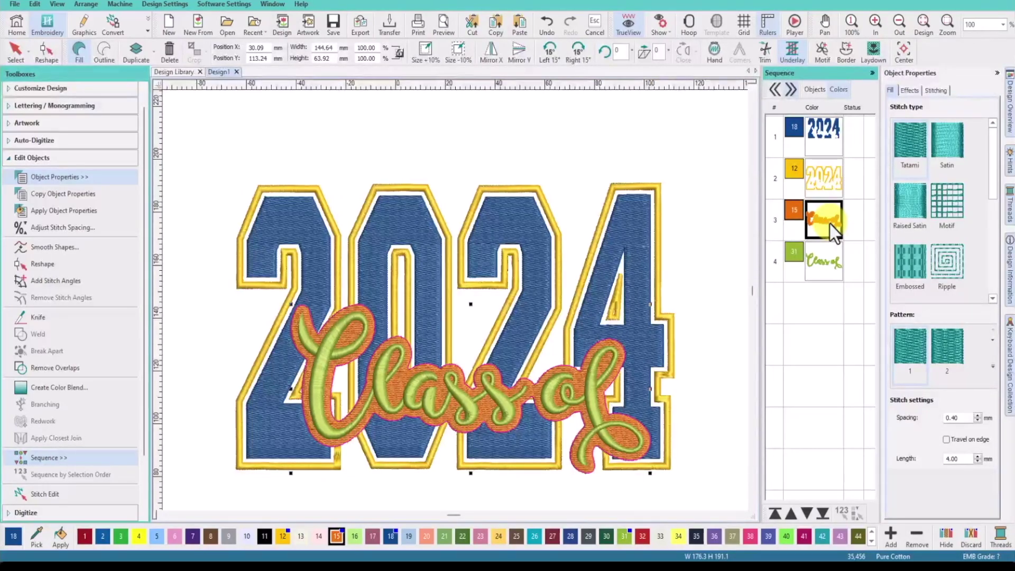
pyautogui.press('Delete')
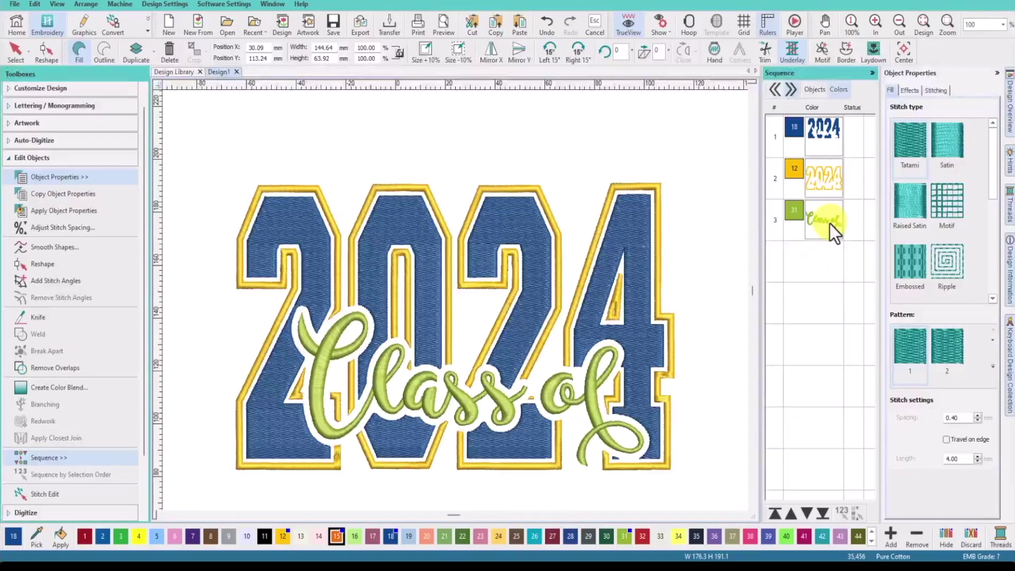
pyautogui.press('Escape')
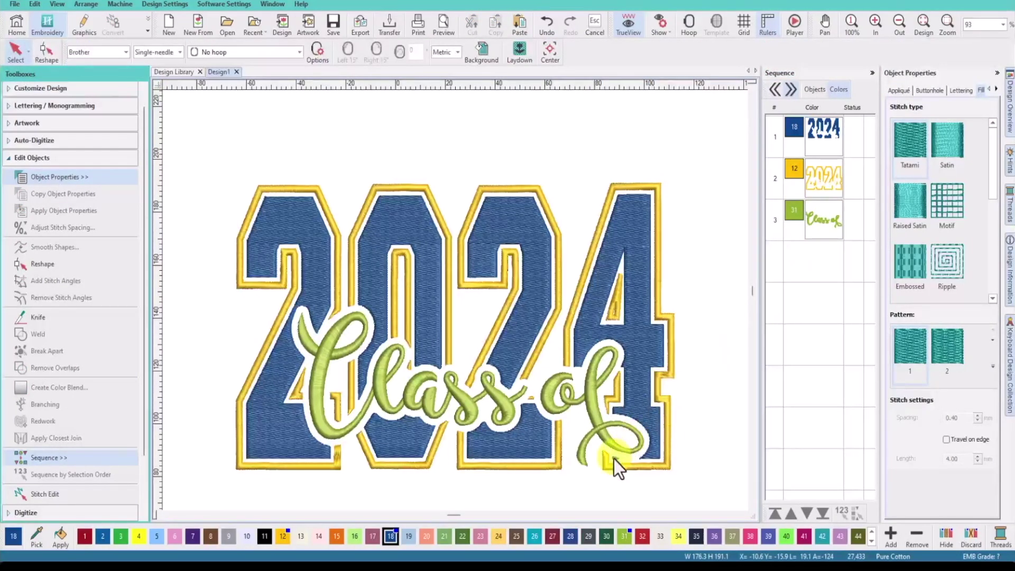
pyautogui.click(633, 462)
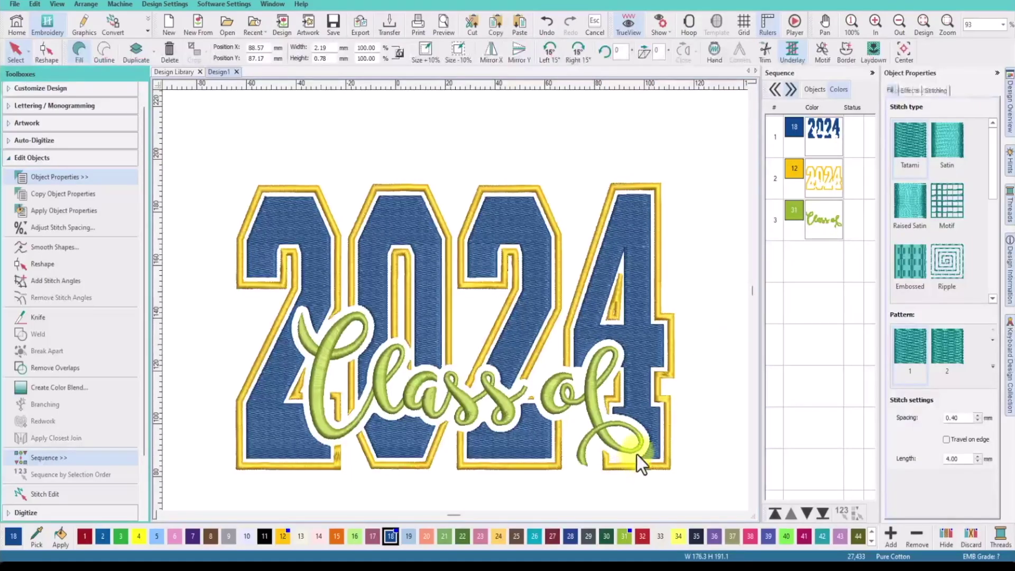
pyautogui.click(677, 373)
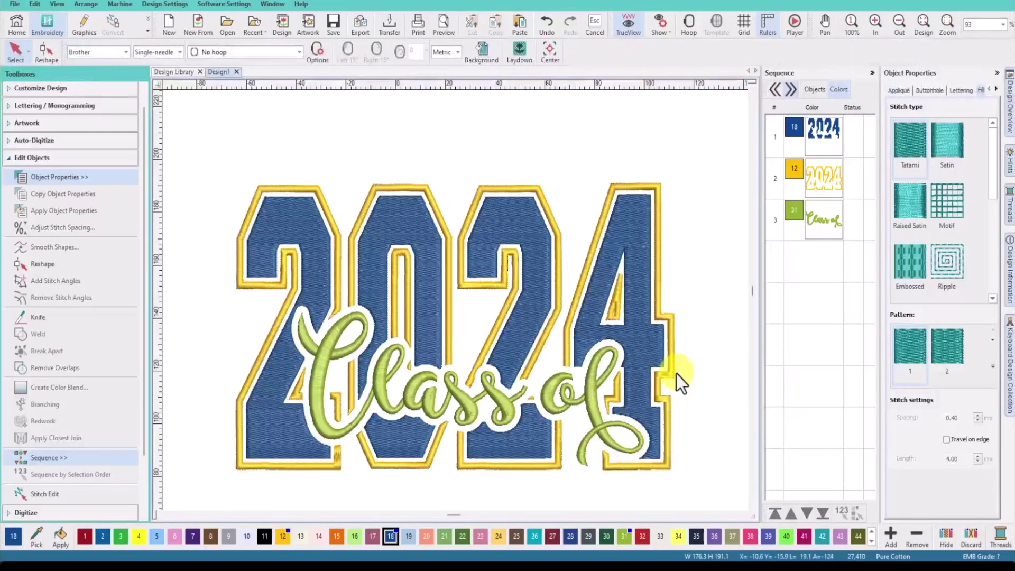
# Set the blue digit fill's stitch spacing to 1.2 mm and enable Travel on edge
pyautogui.click(820, 129)
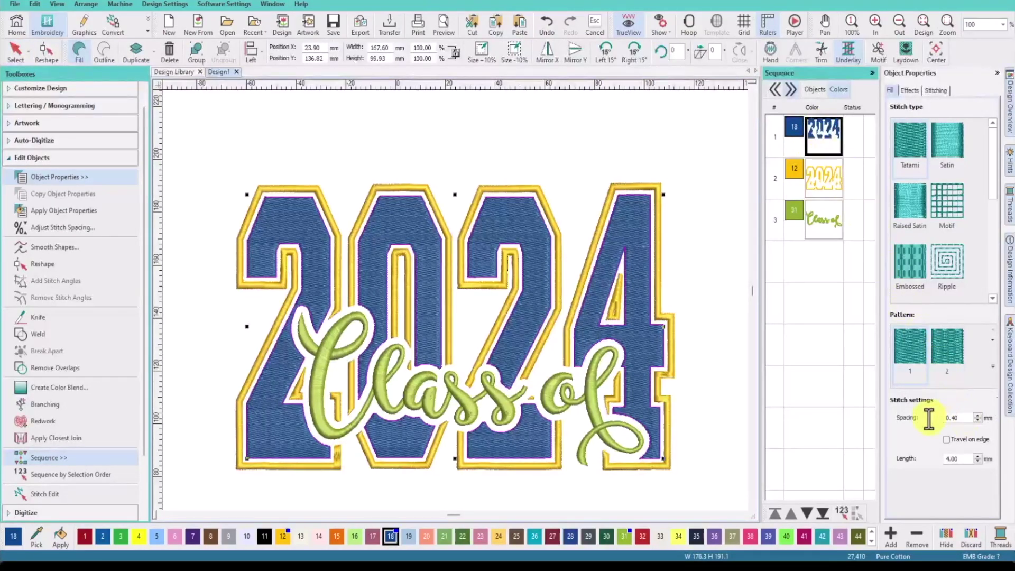
pyautogui.moveTo(966, 417); pyautogui.dragTo(928, 419)
pyautogui.write('1.2')
pyautogui.click(946, 440)
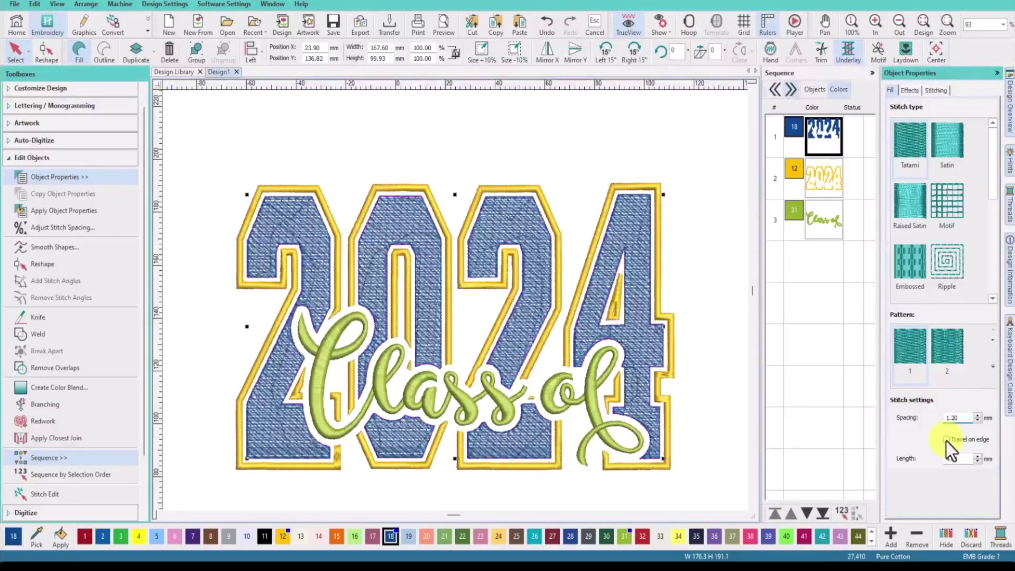
# Turn off both underlays for the blue digit fill and set its stitch angle to 45 degrees
pyautogui.click(935, 91)
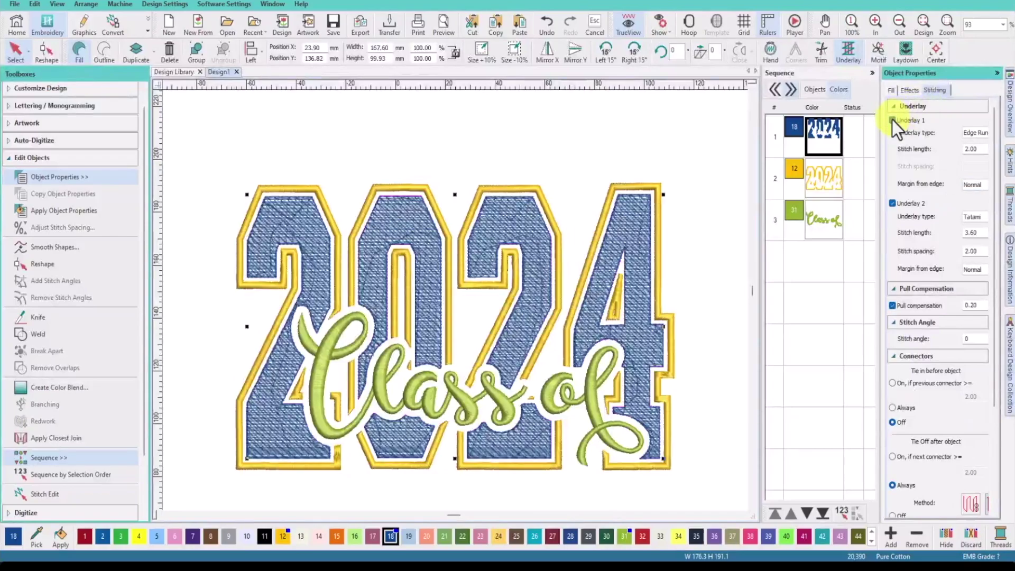
pyautogui.click(892, 120)
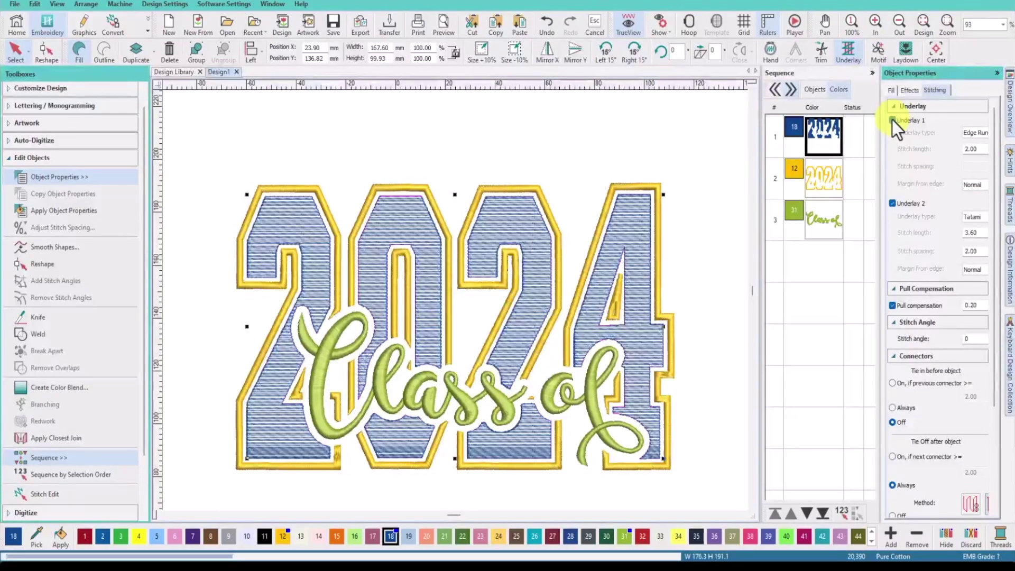
pyautogui.click(967, 338)
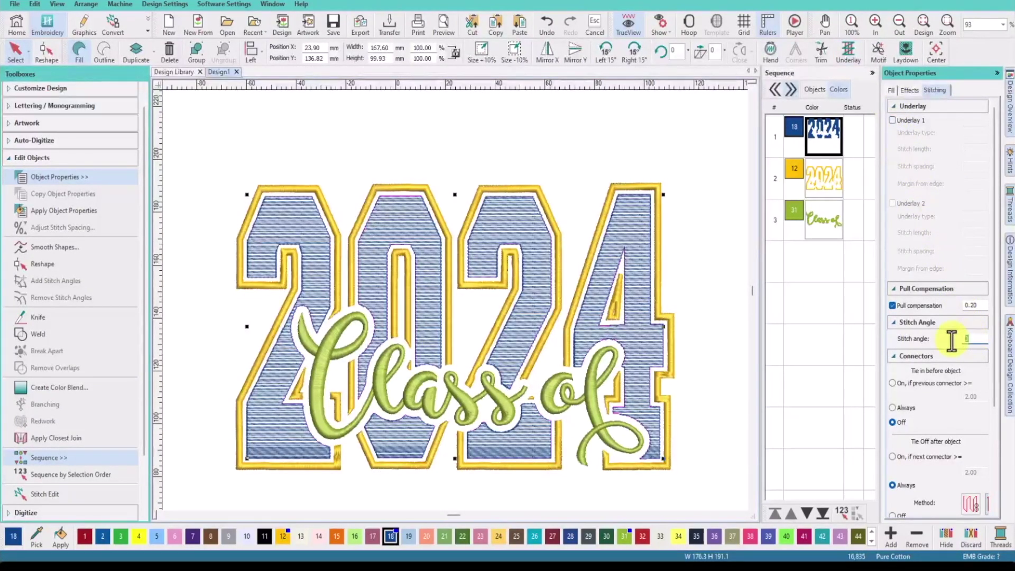
pyautogui.write('45')
pyautogui.press('Return')
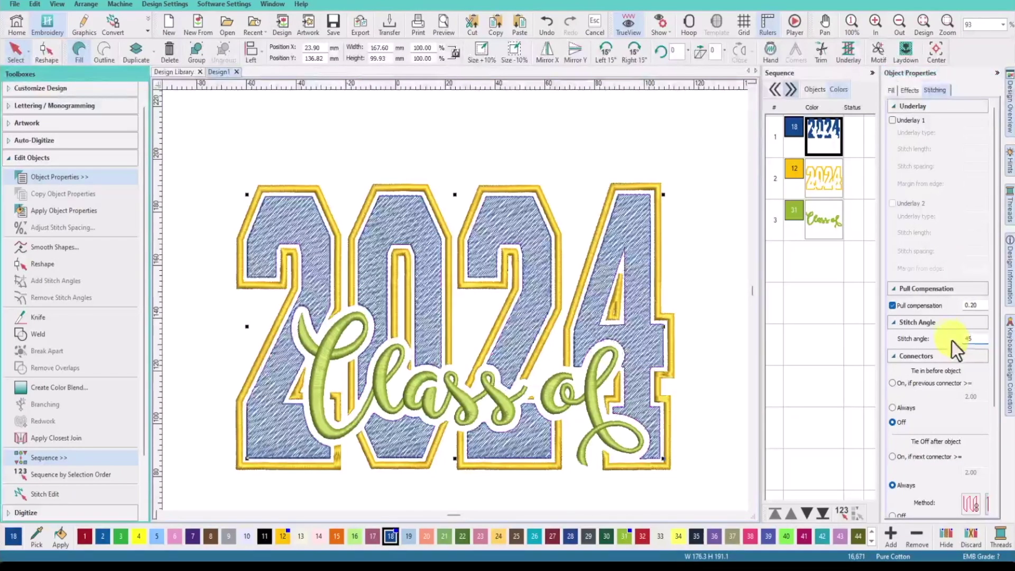
# Duplicate the blue digit fill and set the copy's stitch angle to 135 degrees
pyautogui.rightClick(817, 134)
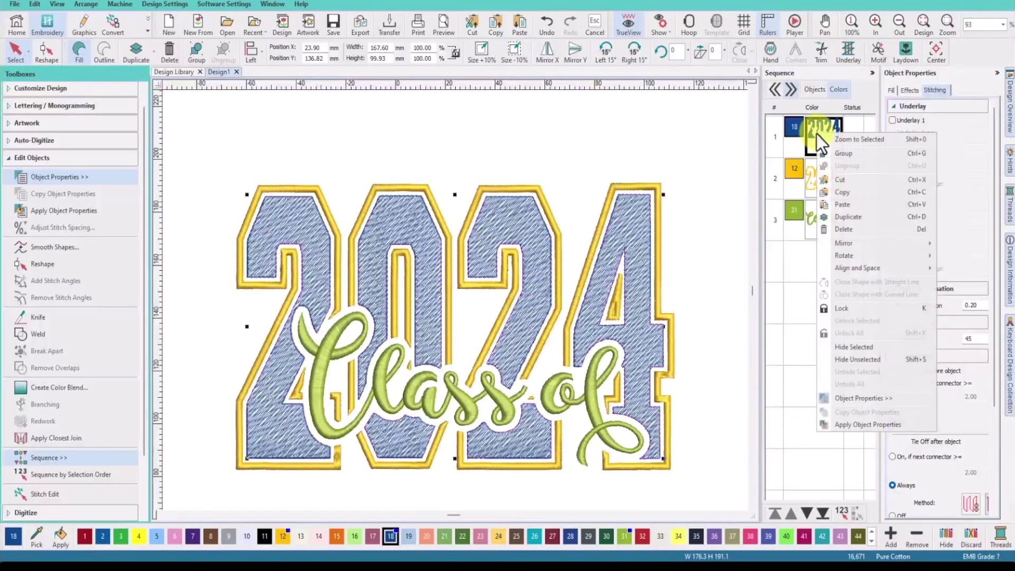
pyautogui.click(849, 218)
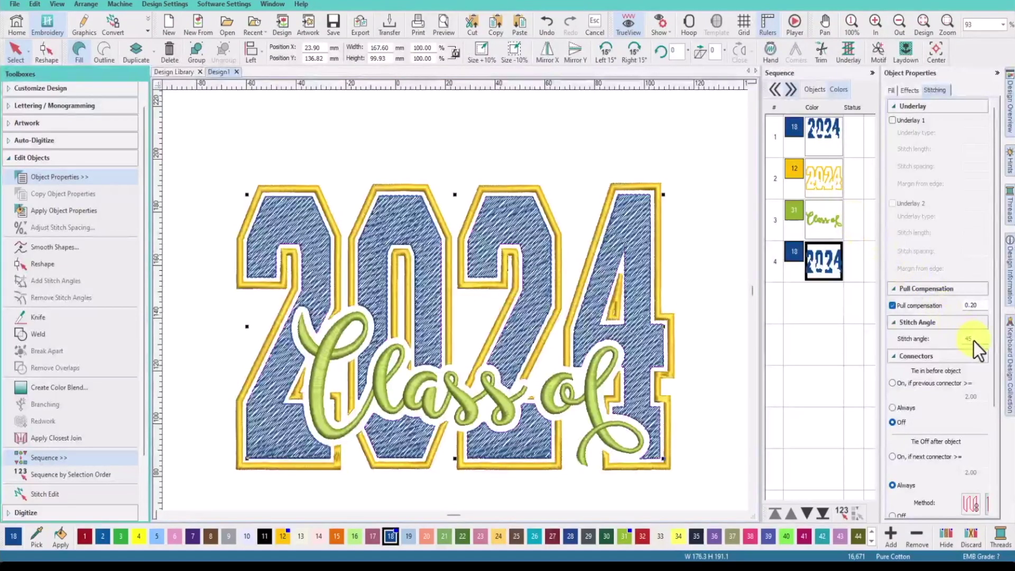
pyautogui.click(972, 341)
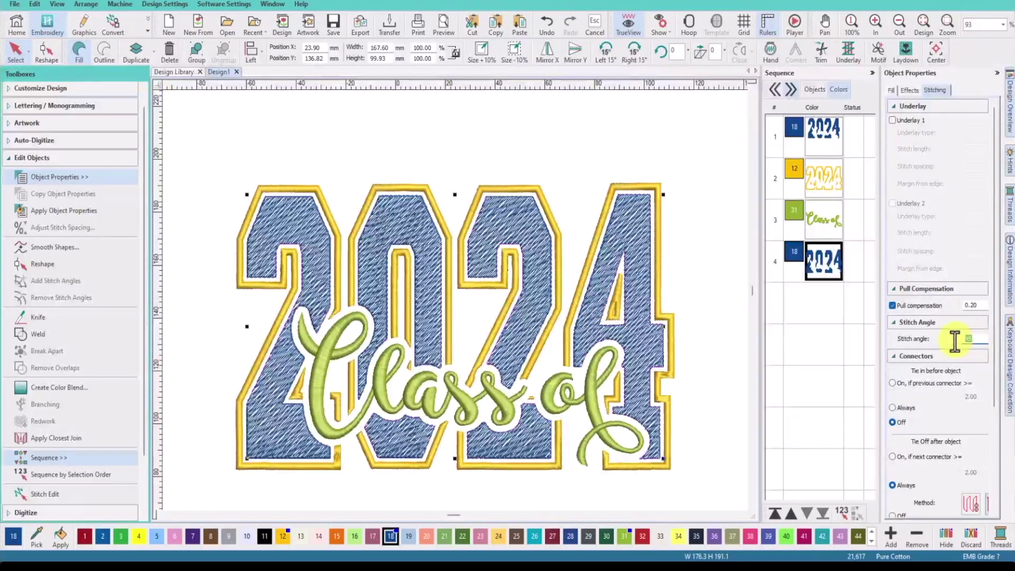
pyautogui.write('135')
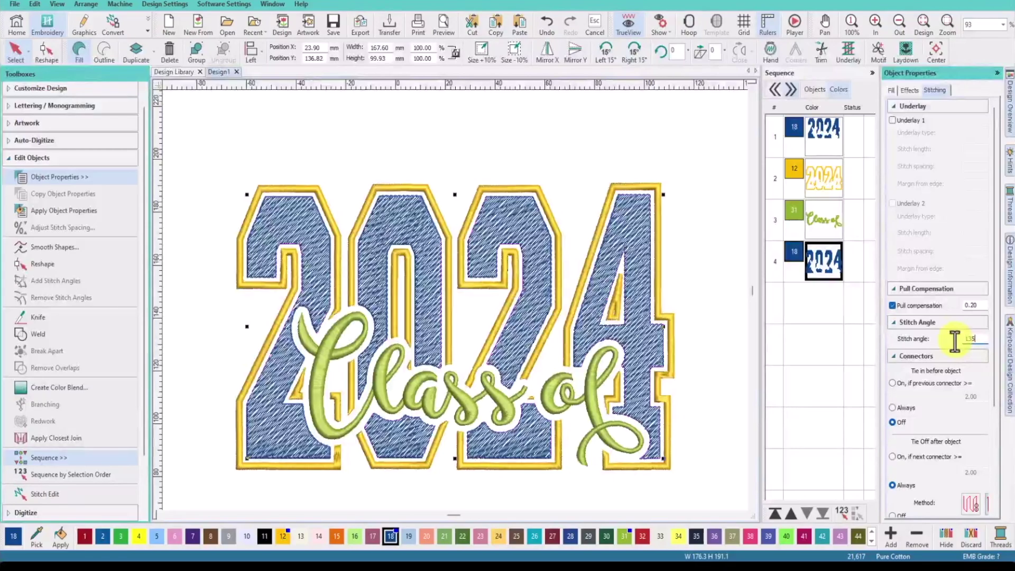
pyautogui.press('Return')
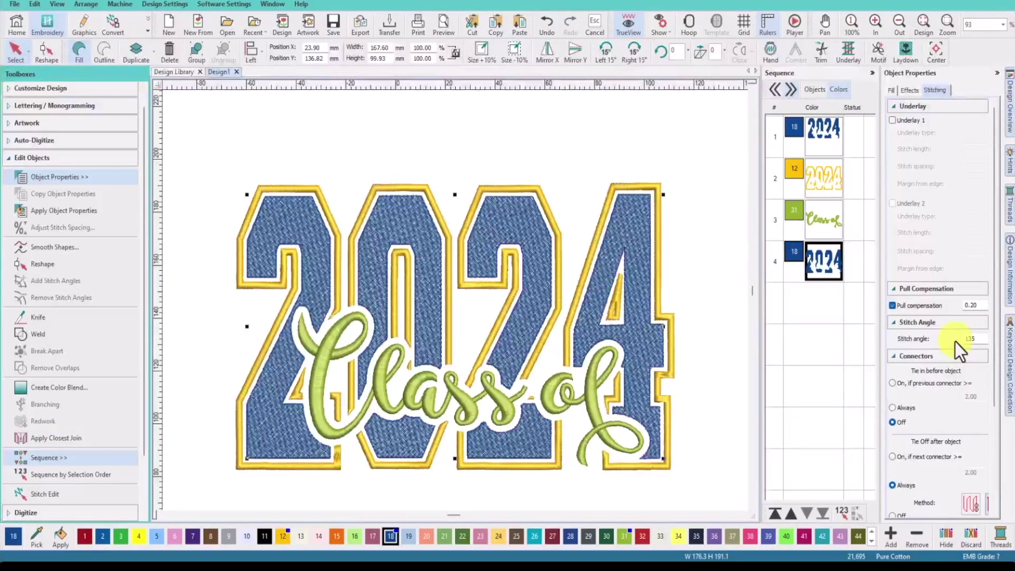
# Create Backstitch object outlines for the duplicated blue digit fill, with offset outlines turned off
pyautogui.moveTo(144, 437); pyautogui.dragTo(147, 511)
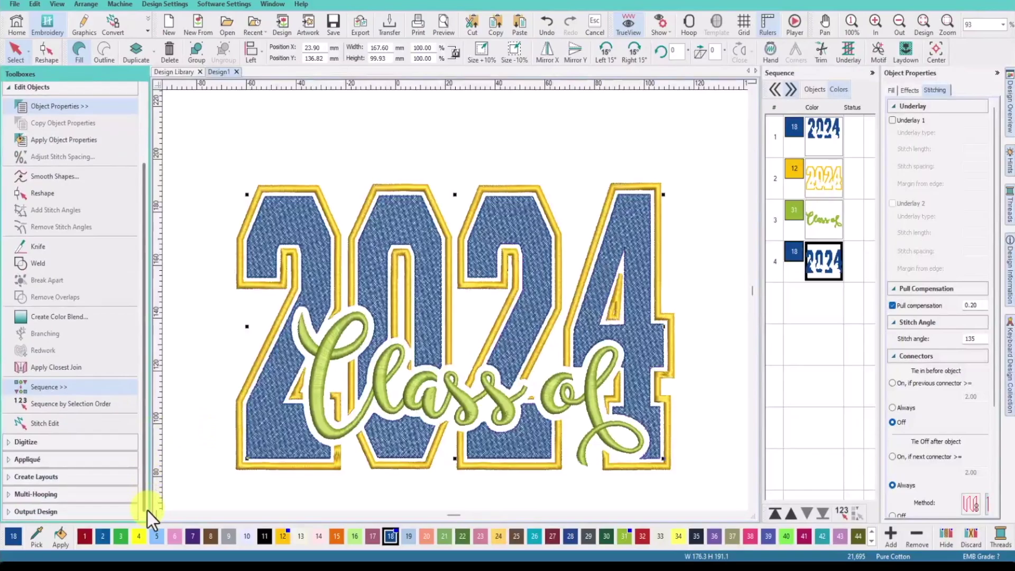
pyautogui.click(60, 477)
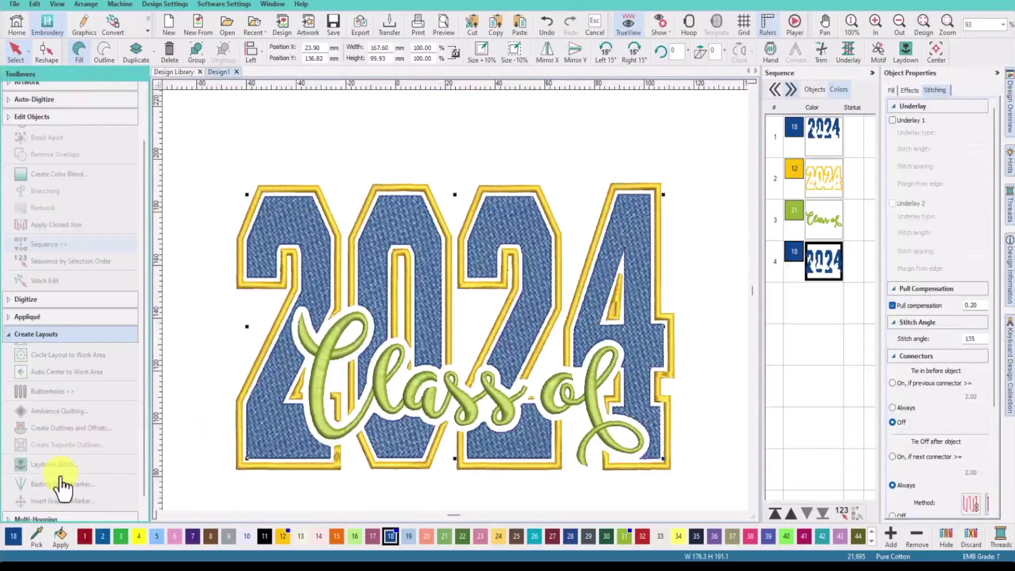
pyautogui.click(51, 422)
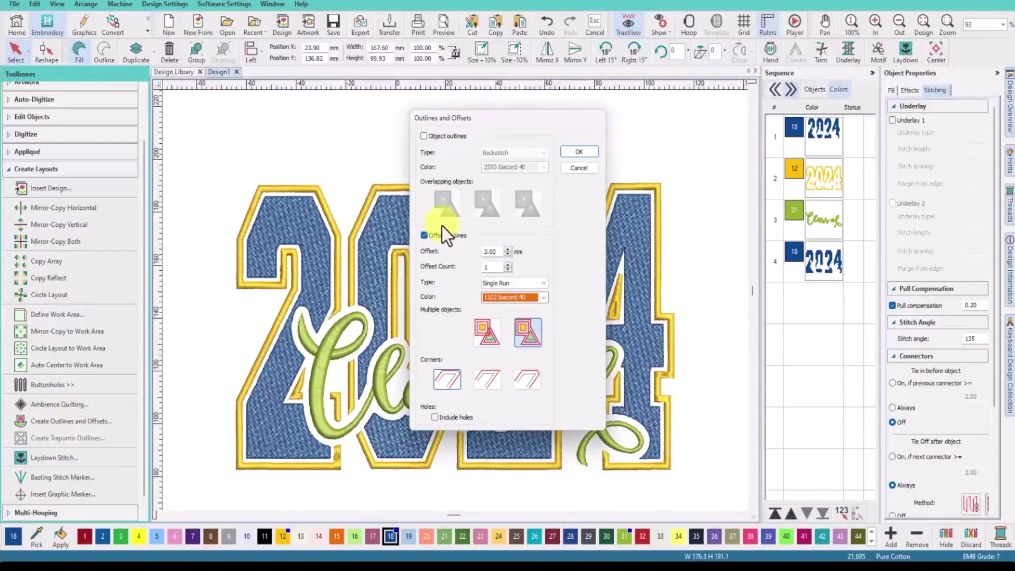
pyautogui.click(425, 235)
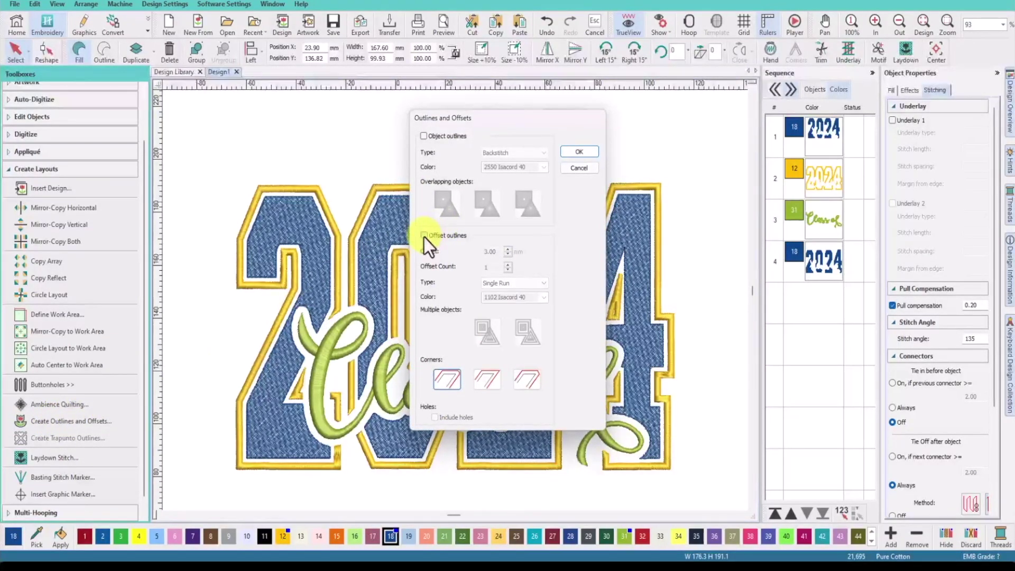
pyautogui.click(424, 136)
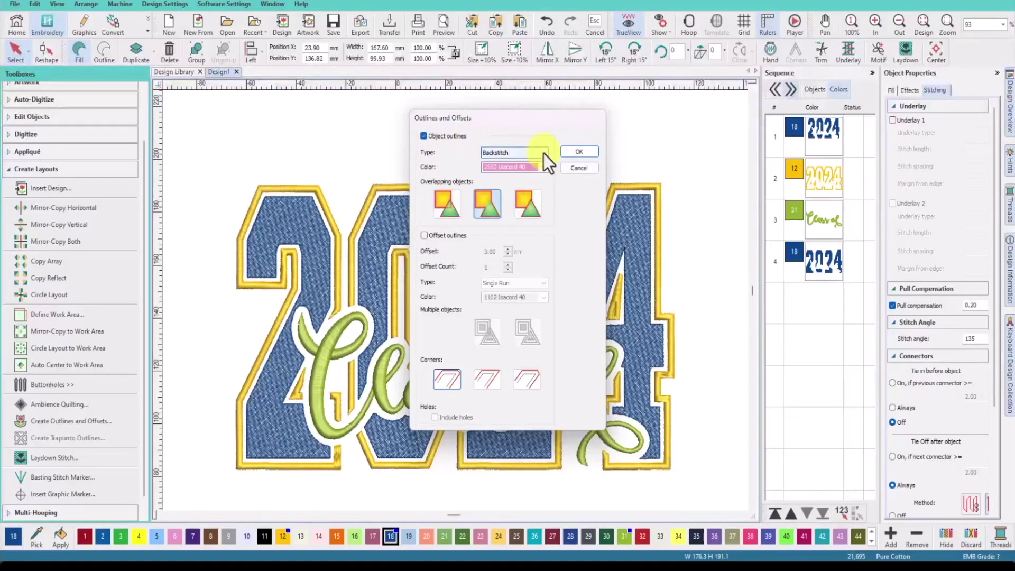
pyautogui.click(578, 151)
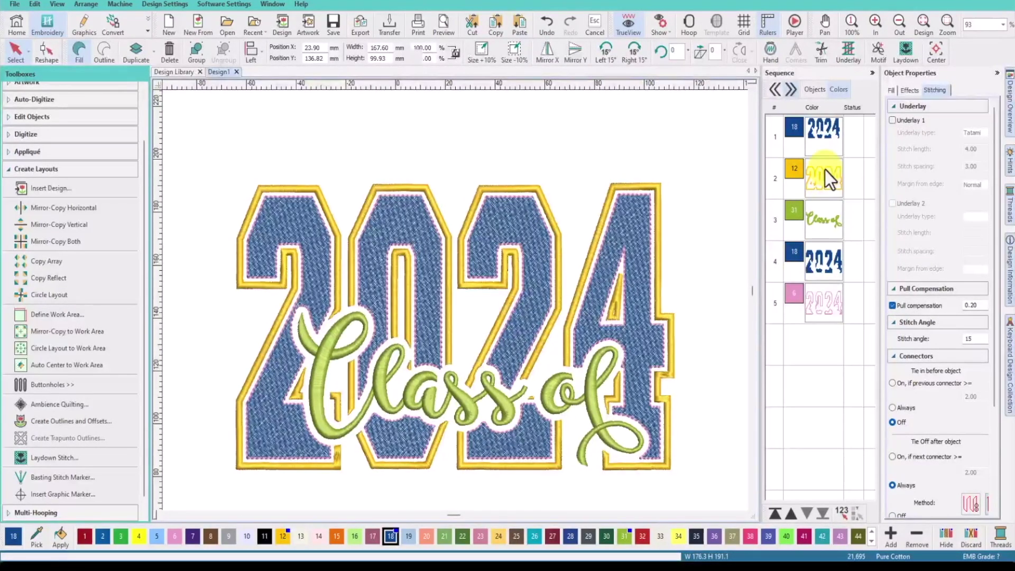
# Sequence the duplicated blue fill and its backstitch outlines ahead of the yellow outlines, and recolor the backstitch outlines to blue 18
pyautogui.click(821, 262)
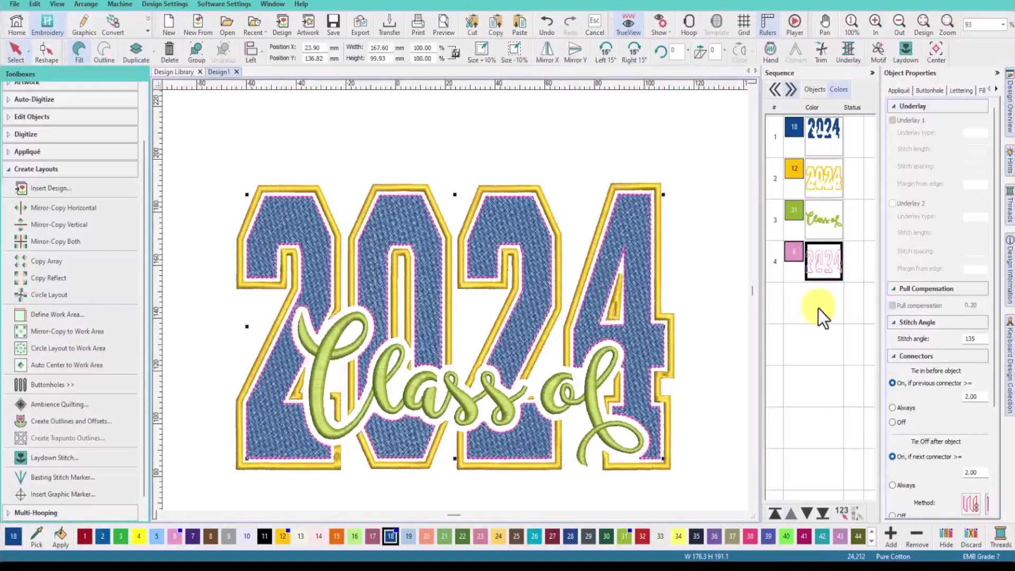
pyautogui.click(792, 513)
pyautogui.click(793, 513)
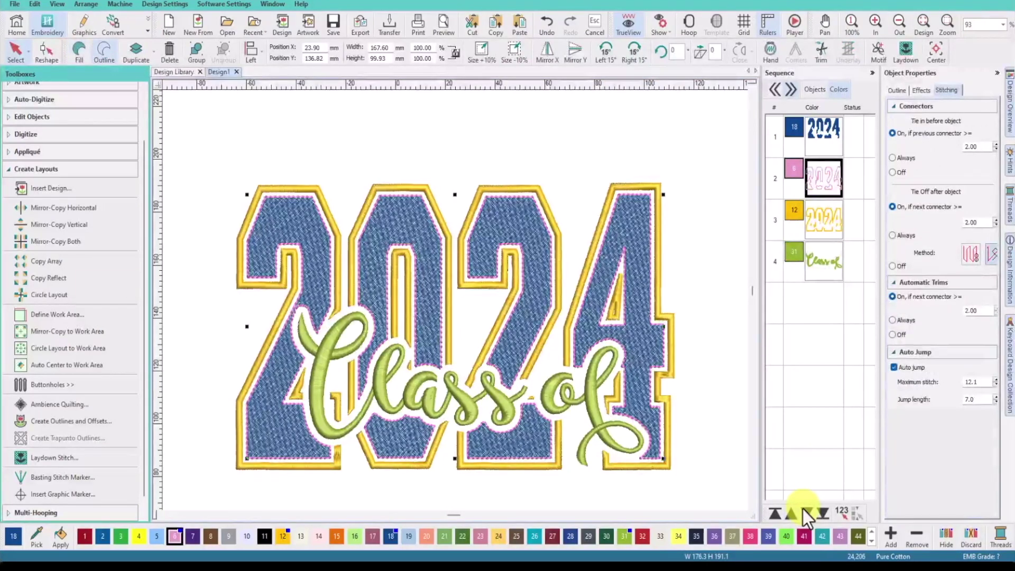
pyautogui.click(391, 536)
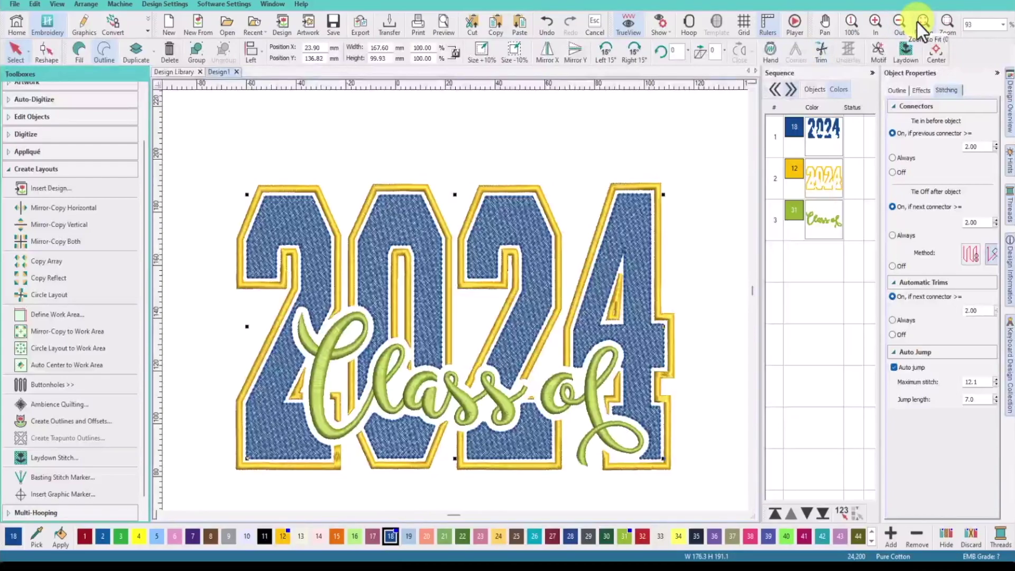
# Add stitch angles to the yellow outlines at the foot corner of the first 2 and along the lower notch of the 4
pyautogui.scroll(4, 750, 295)
pyautogui.scroll(-2, 751, 297)
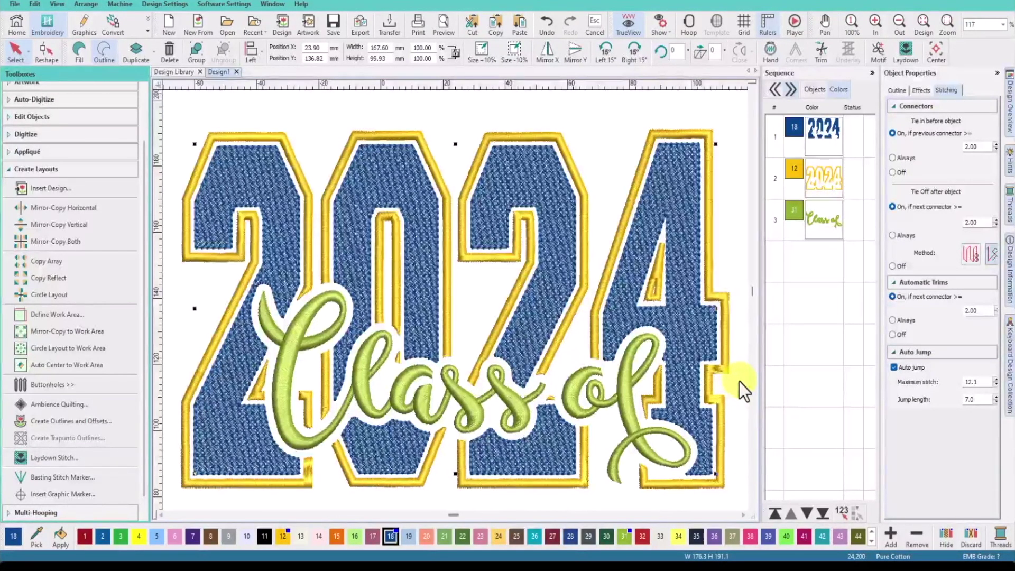
pyautogui.click(271, 487)
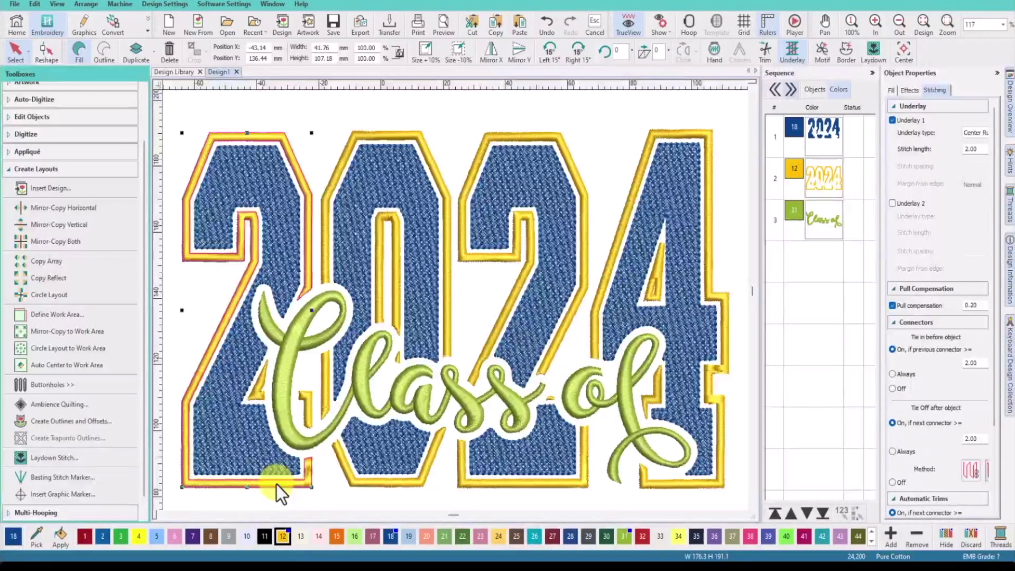
pyautogui.press('h')
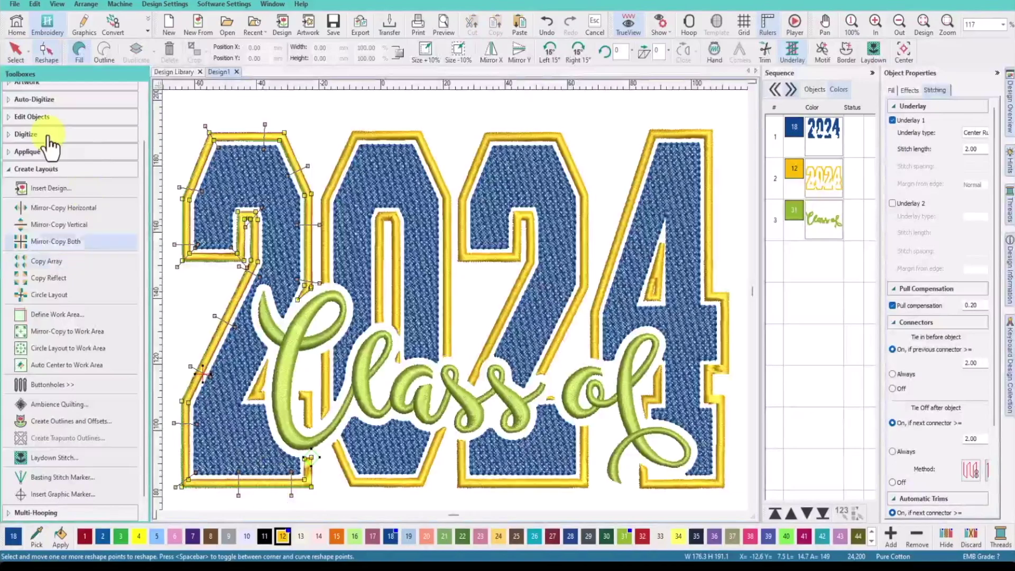
pyautogui.click(49, 136)
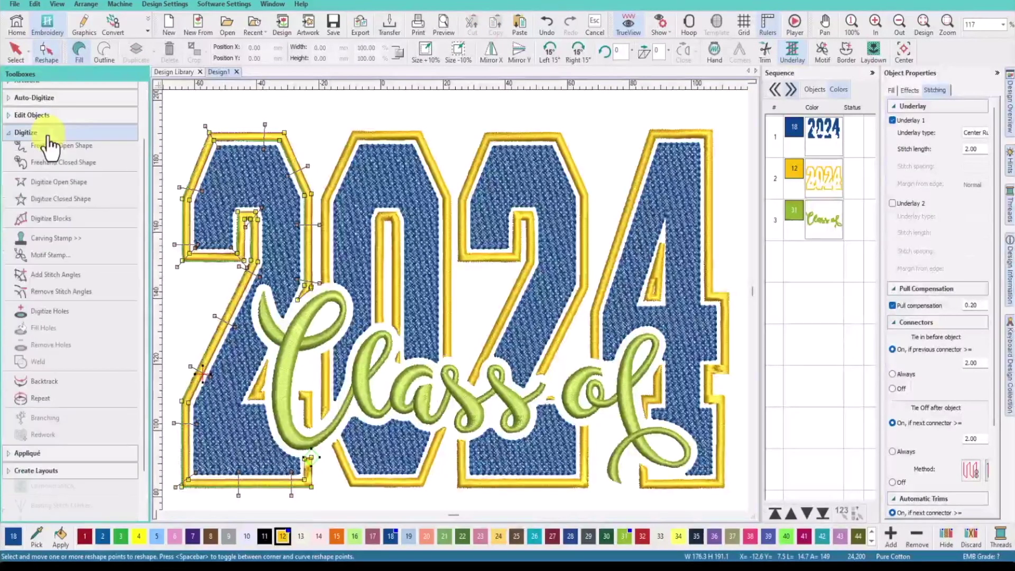
pyautogui.click(53, 334)
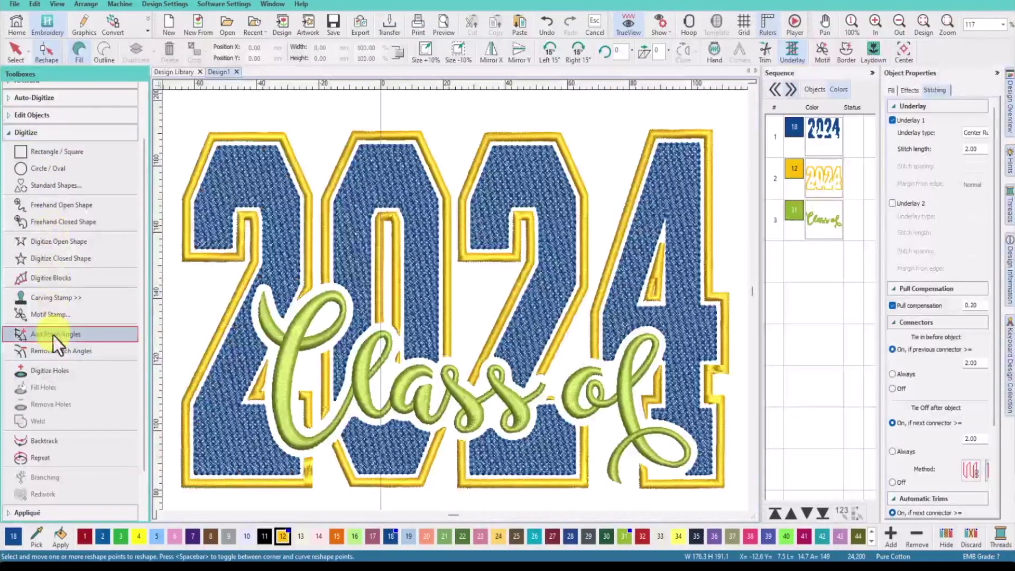
pyautogui.click(323, 484)
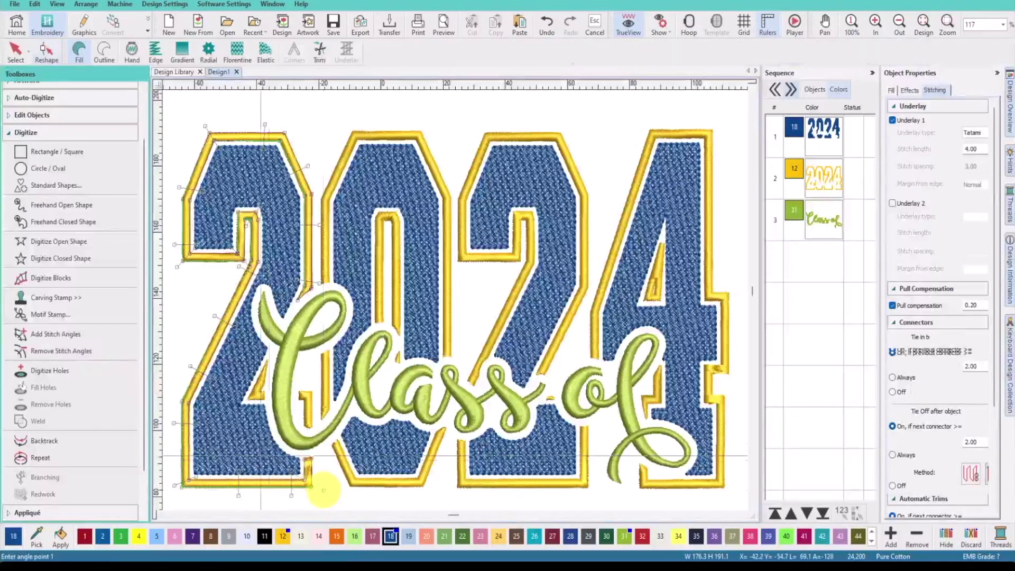
pyautogui.click(324, 490)
pyautogui.click(297, 472)
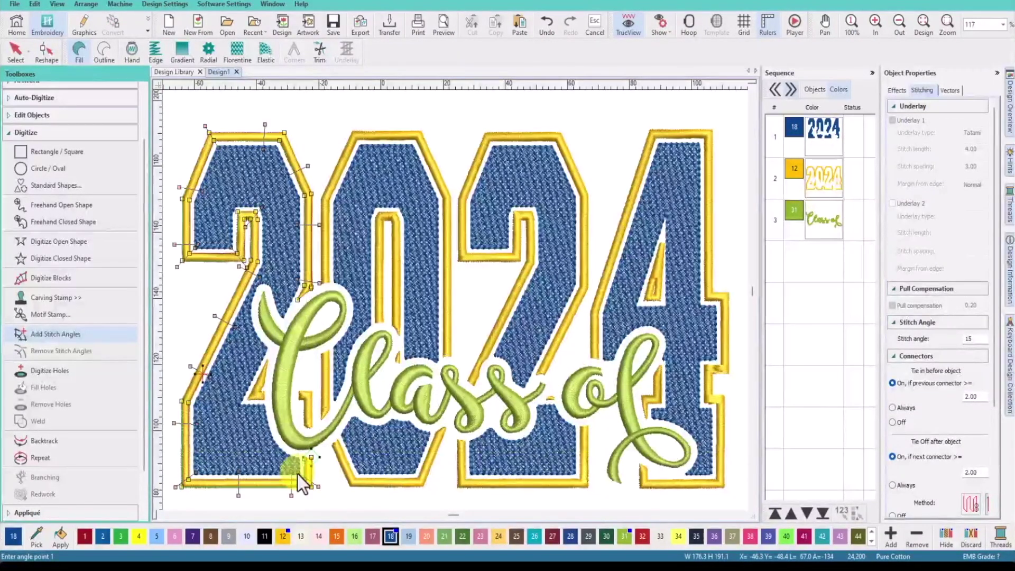
pyautogui.press('Escape')
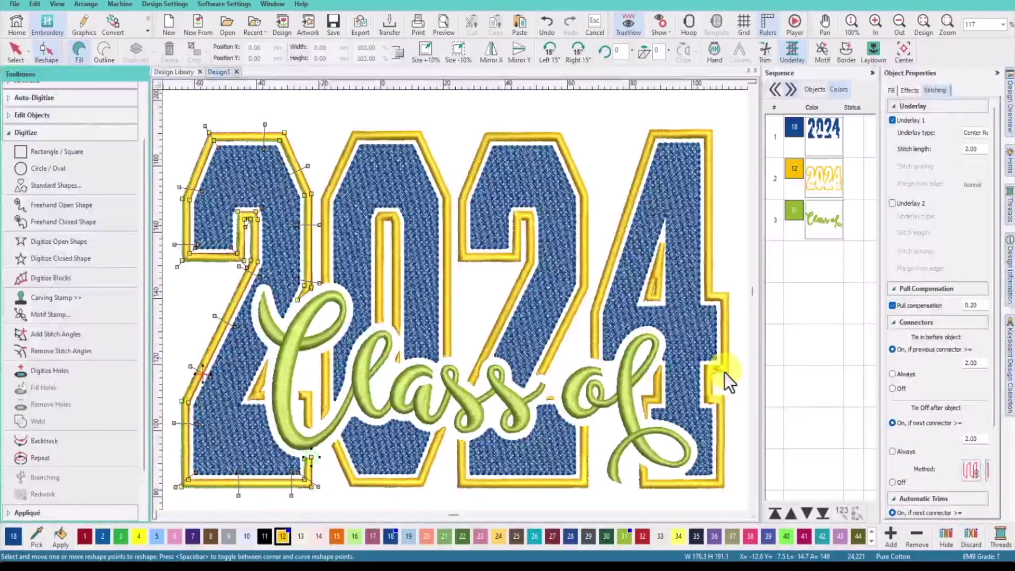
pyautogui.click(718, 395)
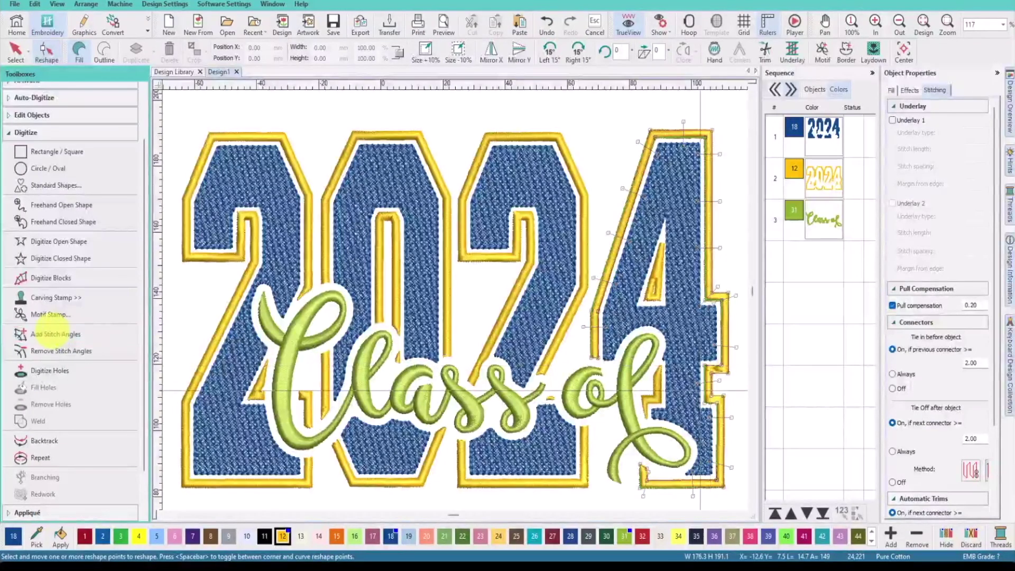
pyautogui.click(113, 334)
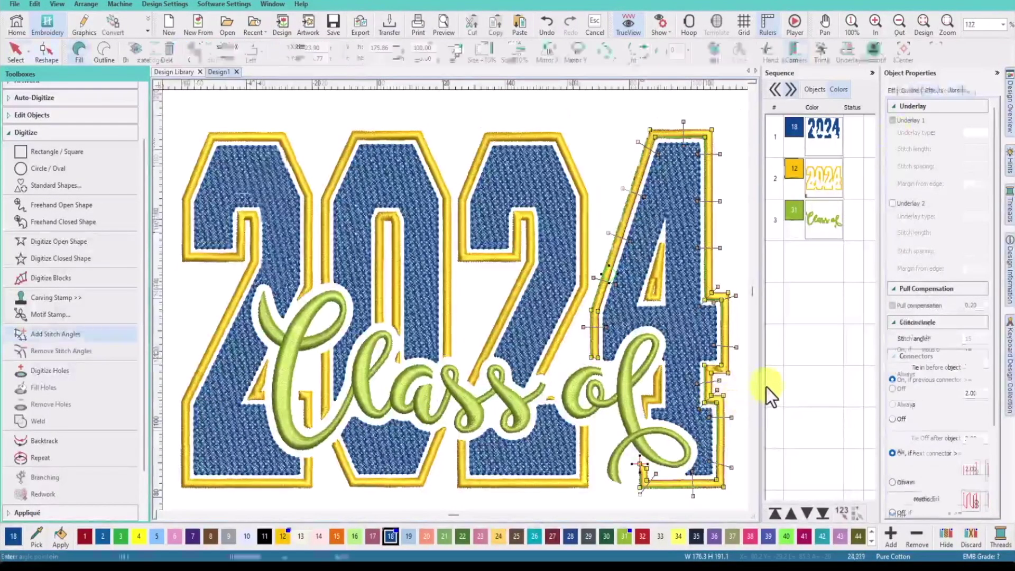
# Change the first underlay of all the yellow digit outlines to Edge Run
pyautogui.click(814, 182)
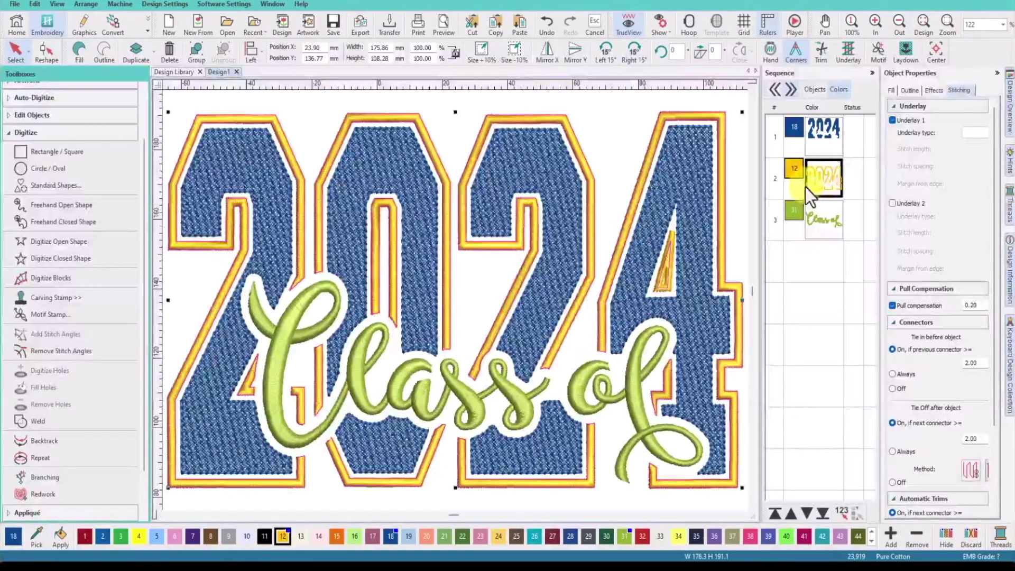
pyautogui.click(967, 132)
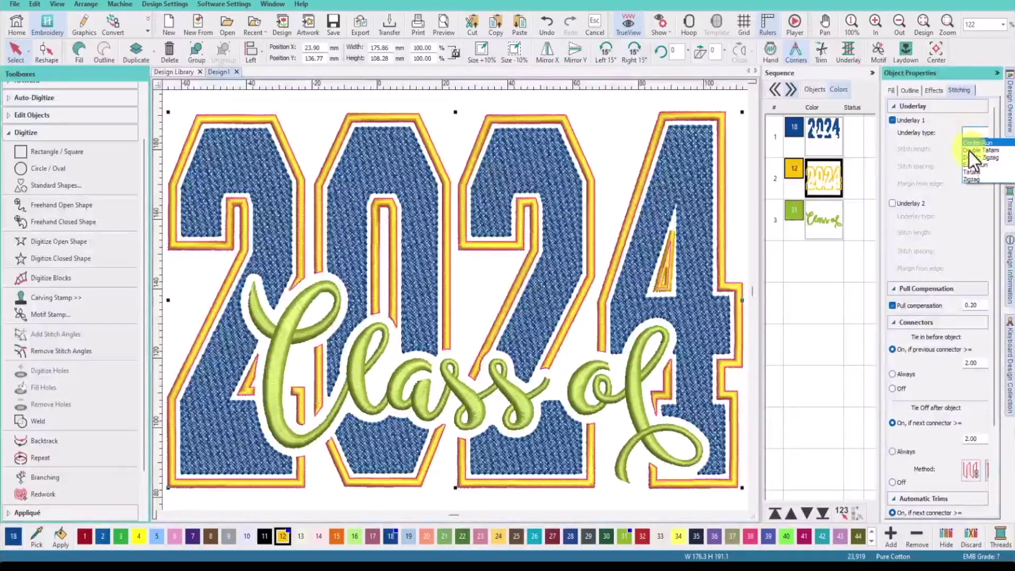
pyautogui.click(970, 165)
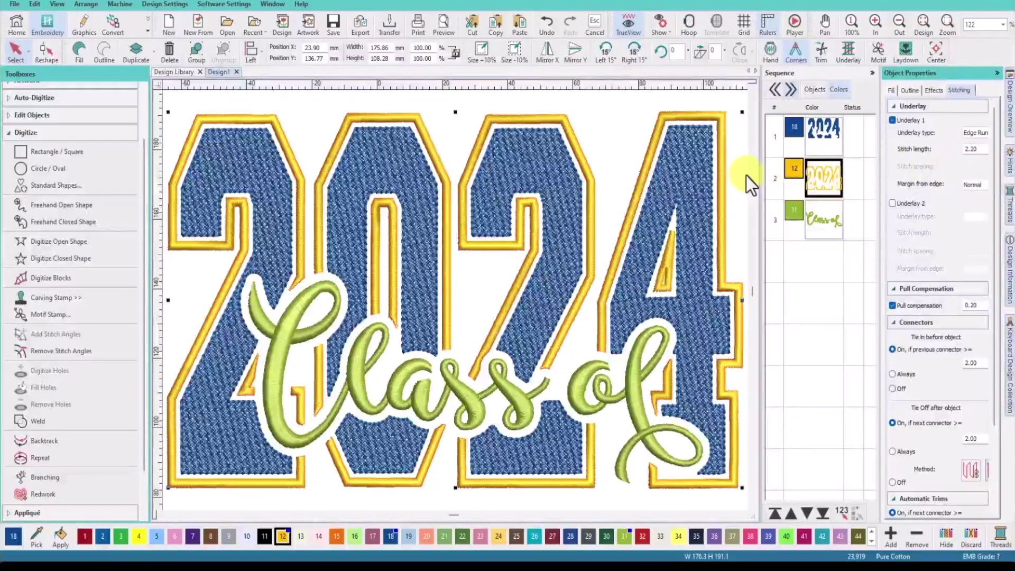